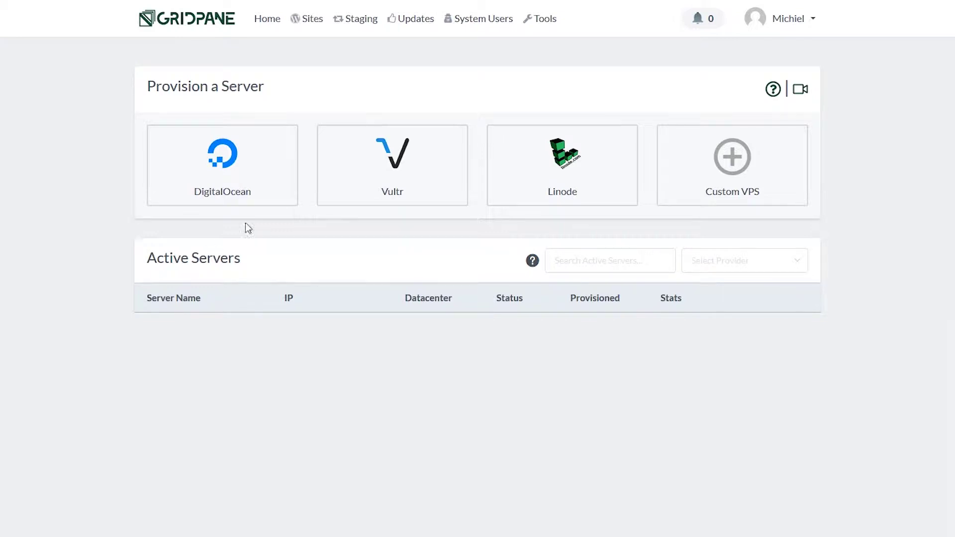
Start provisioning a Vultr server named this-is-a-testserver with the 1024 MB RAM, 25 GB disk, 1 CPU core, $5.00/M plan.
click(394, 175)
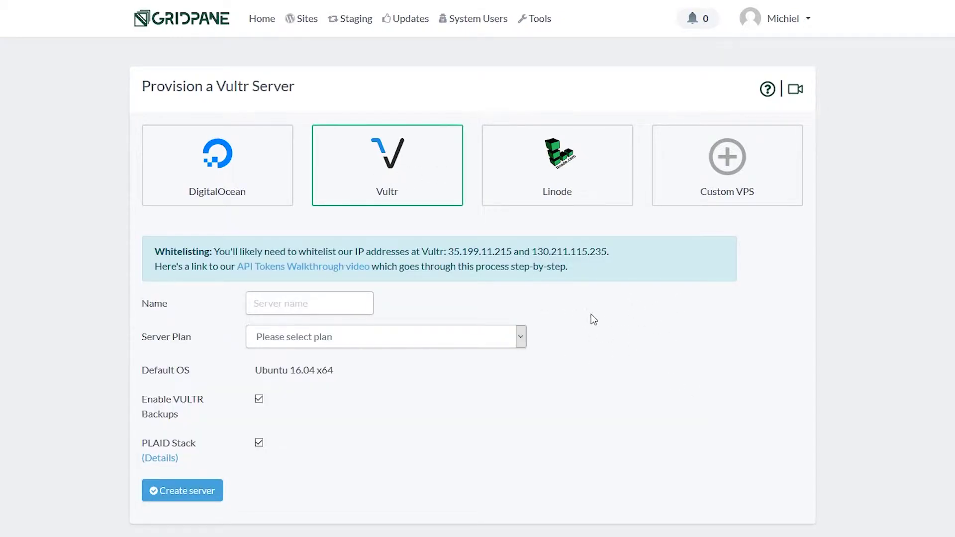
scroll(632, 317, down, 3)
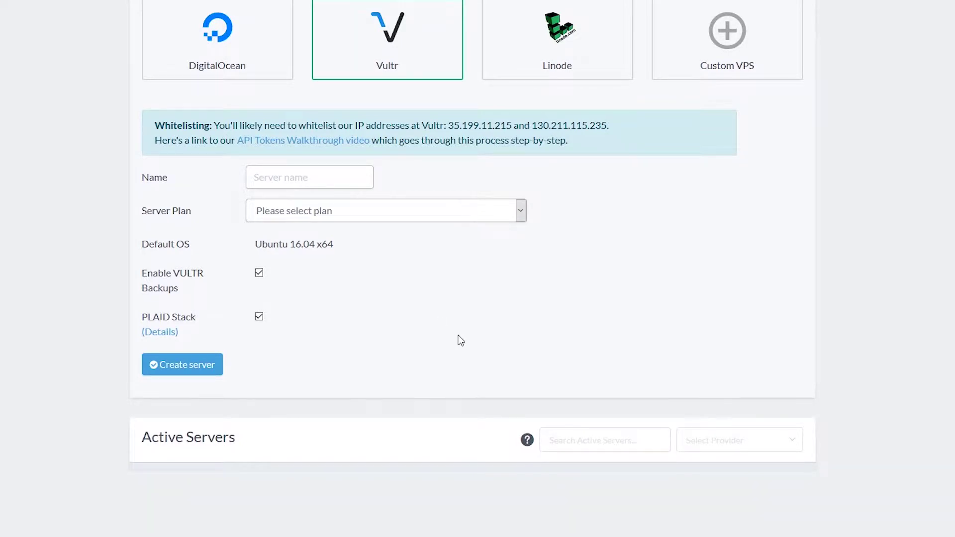
scroll(459, 344, up, 2)
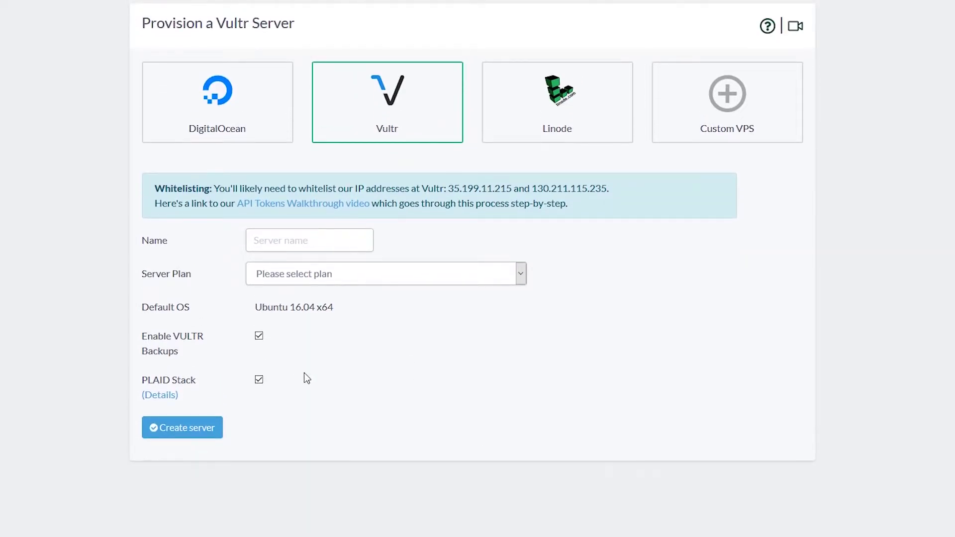
scroll(305, 378, down, 1)
click(296, 178)
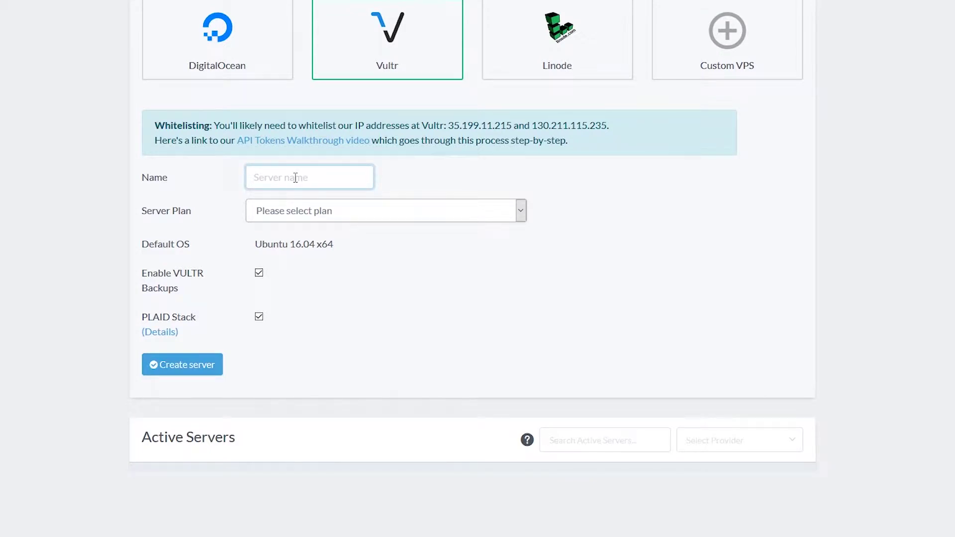
text(this-is-a-testserver)
click(361, 210)
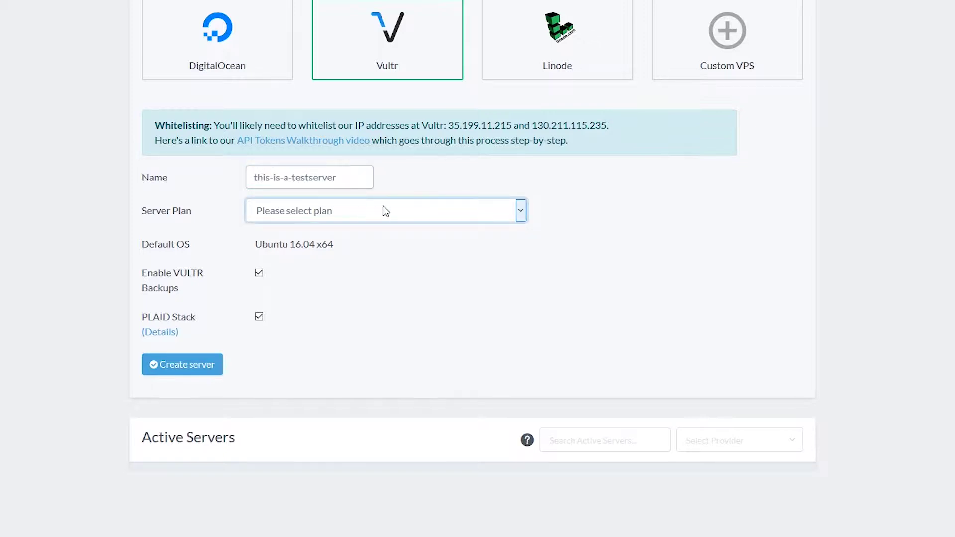
click(305, 241)
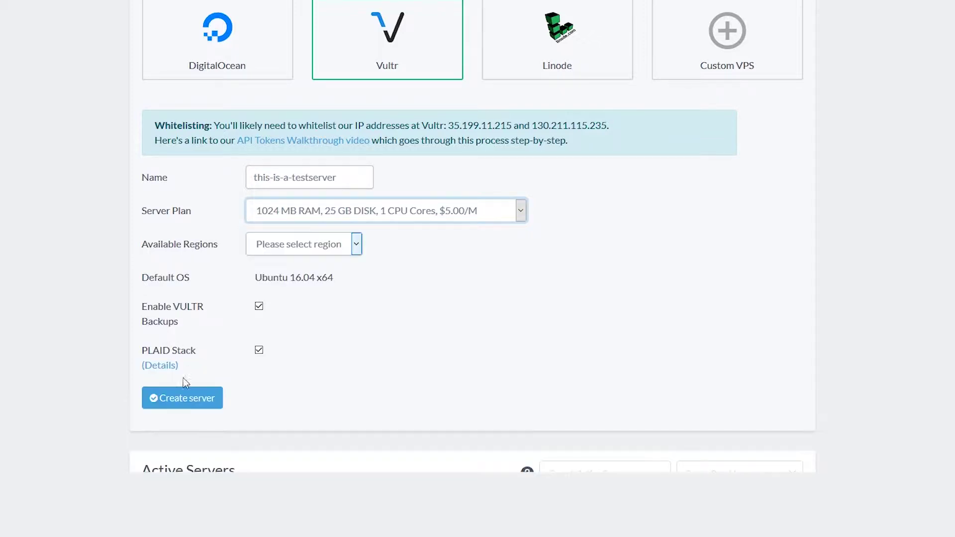
Create the server in the Amsterdam region with Vultr backups disabled, and dismiss its login details.
scroll(353, 268, down, 1)
click(295, 194)
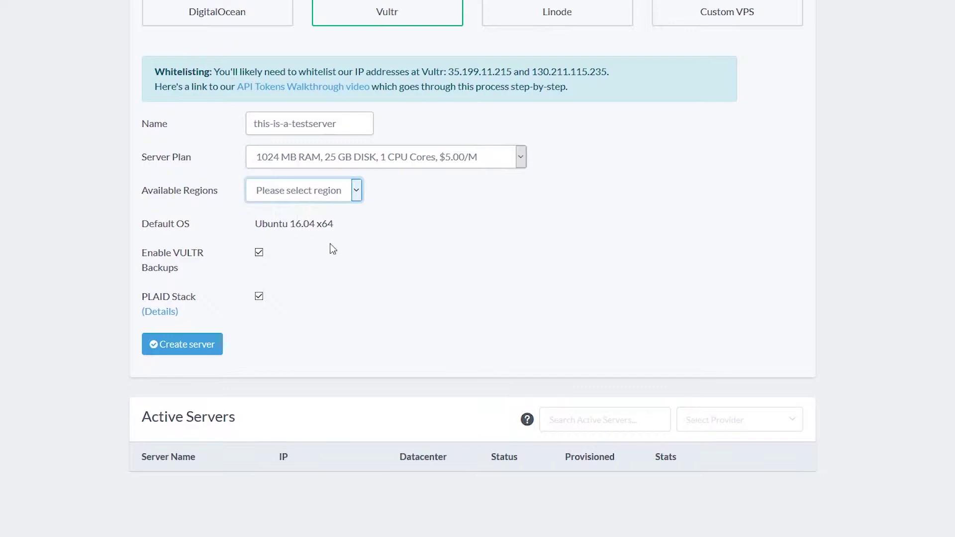
key(Down)
click(259, 254)
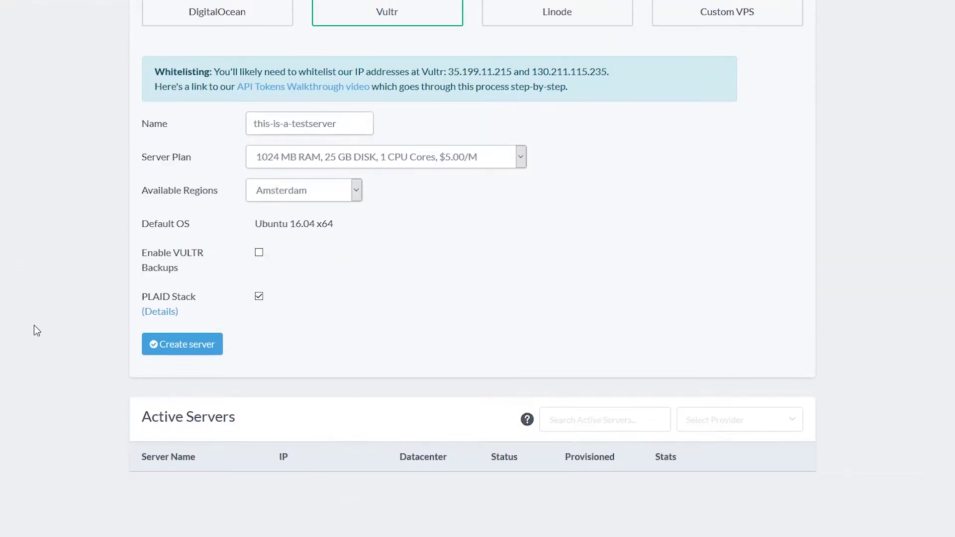
click(172, 344)
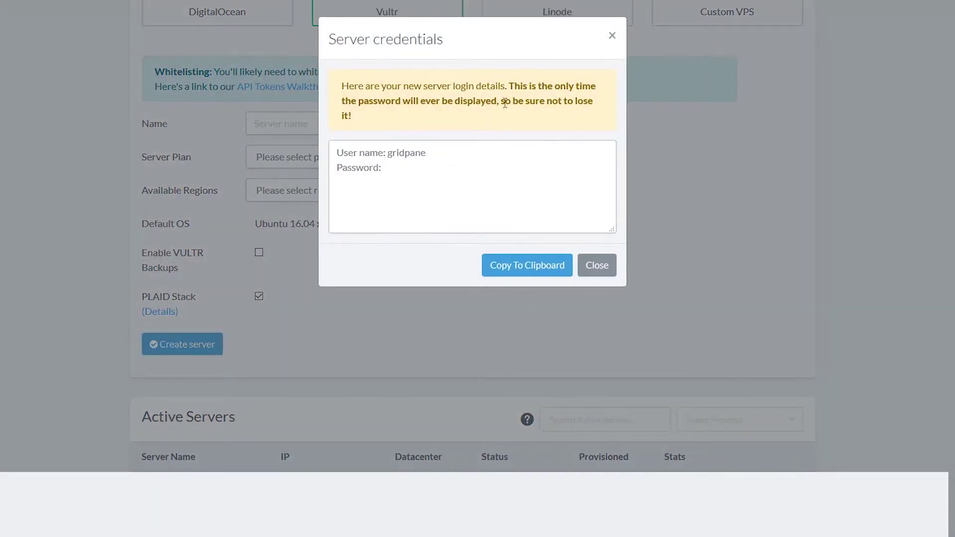
click(596, 266)
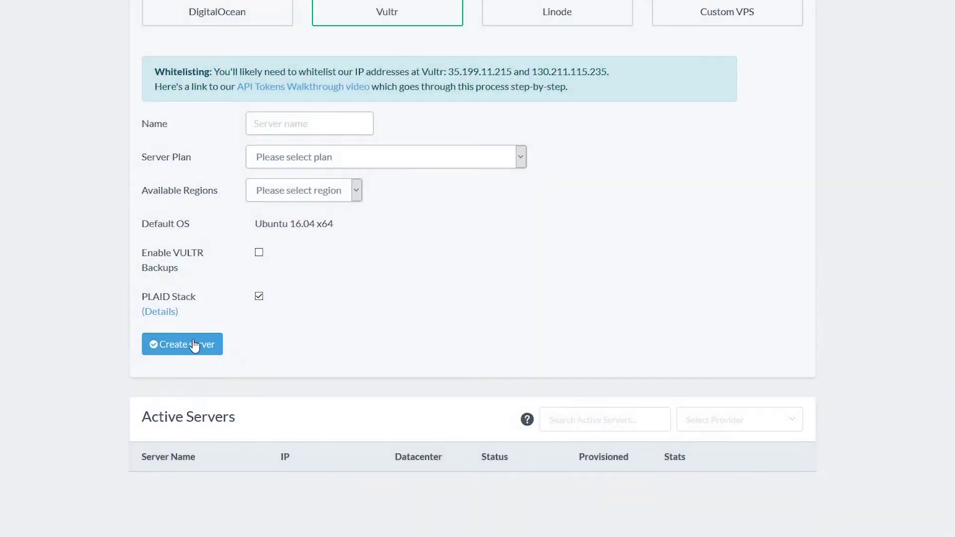
View the server name setting from the active servers list and close it without renaming anything.
scroll(1, 294, down, 1)
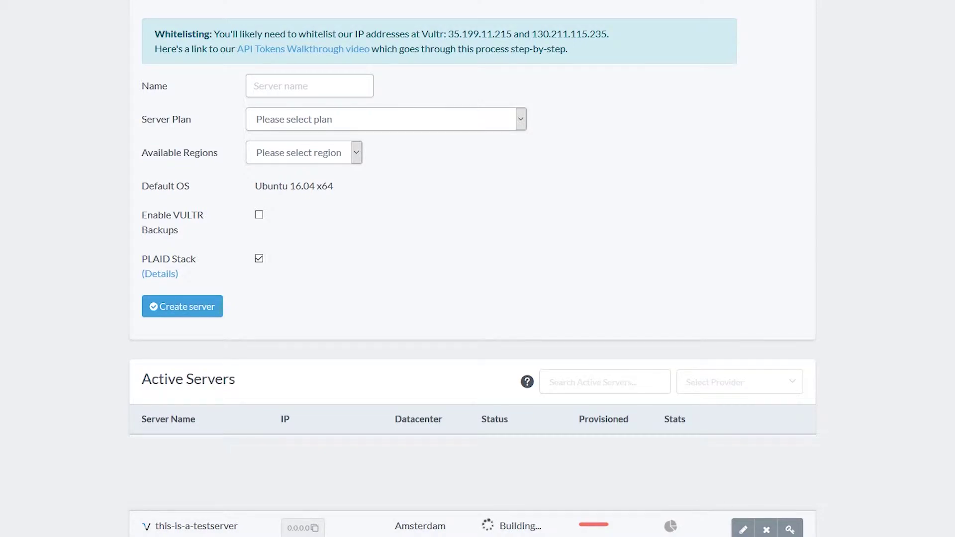
click(743, 529)
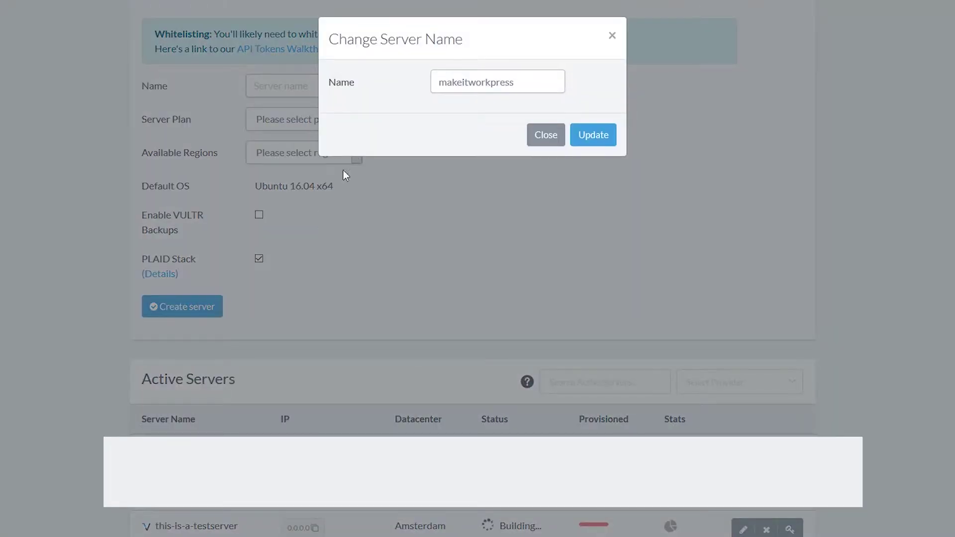
click(612, 36)
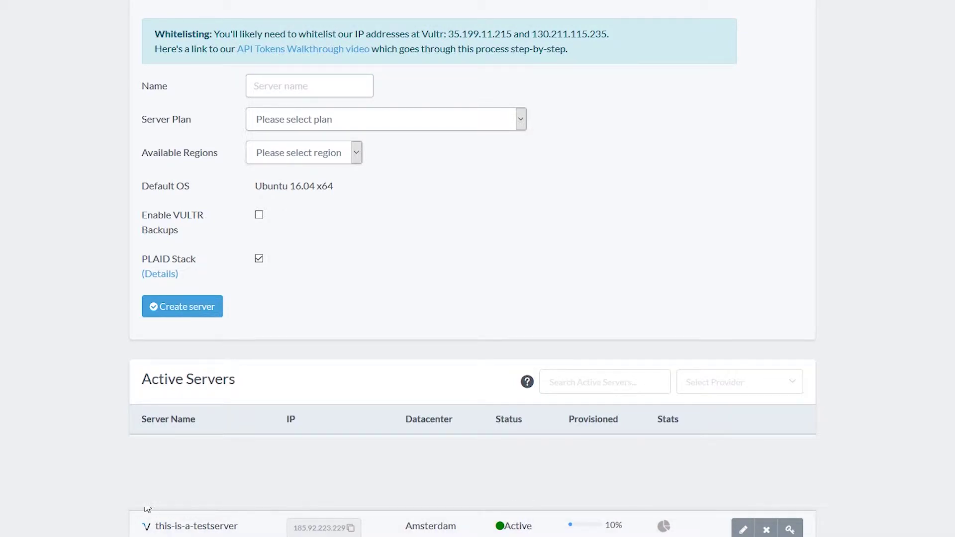
Start a new site with the URL test.makeitworkpress.com on the makeitworkpress server.
scroll(88, 458, up, 4)
scroll(89, 458, up, 1)
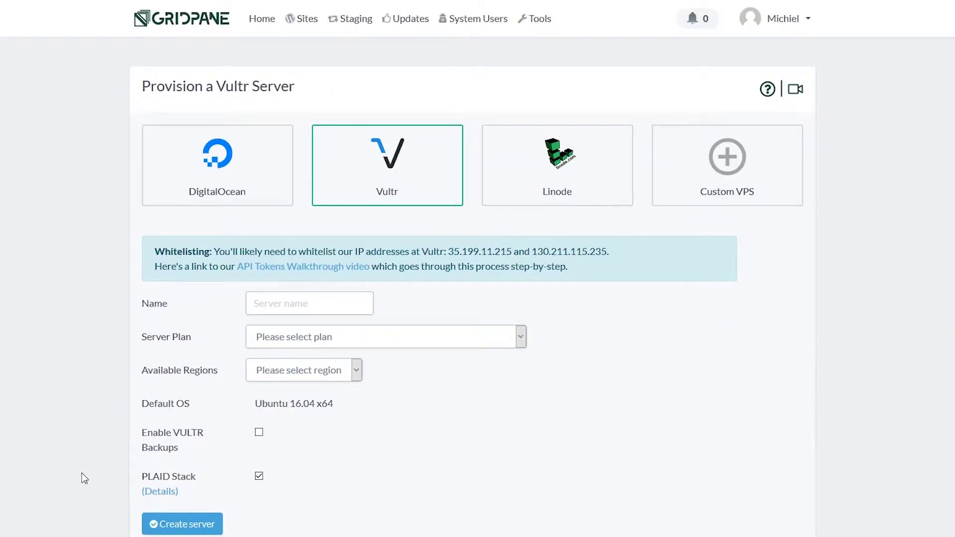
click(315, 21)
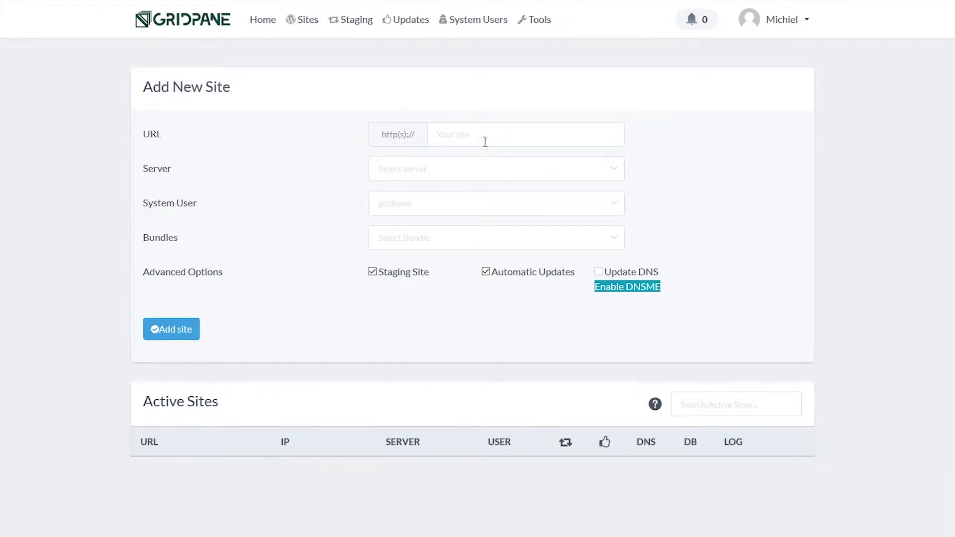
click(485, 142)
text(test.)
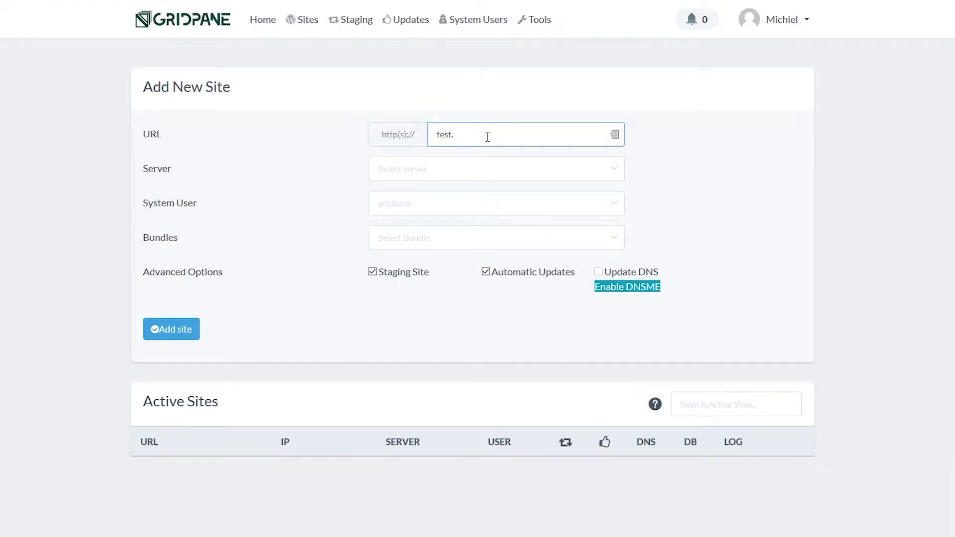
text(makeitworkpress.com)
click(424, 173)
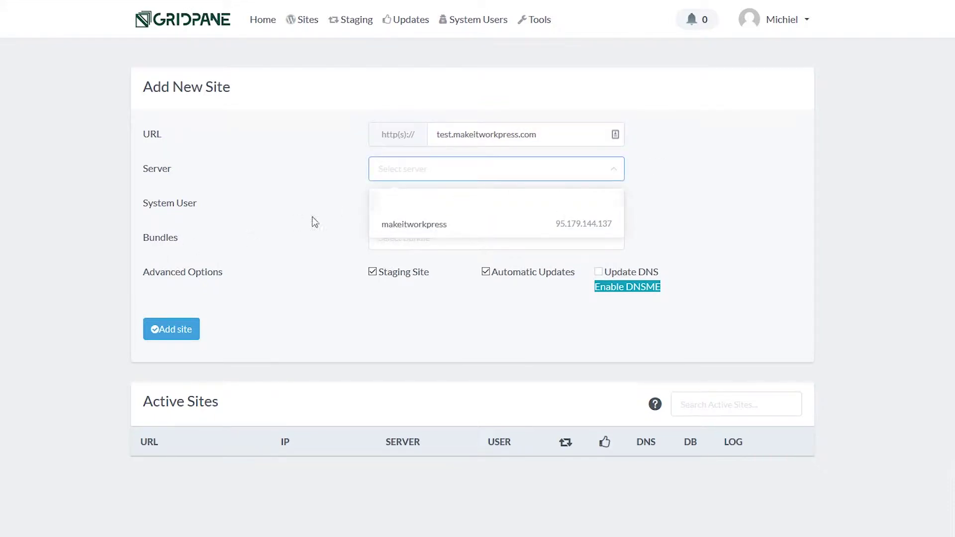
click(426, 227)
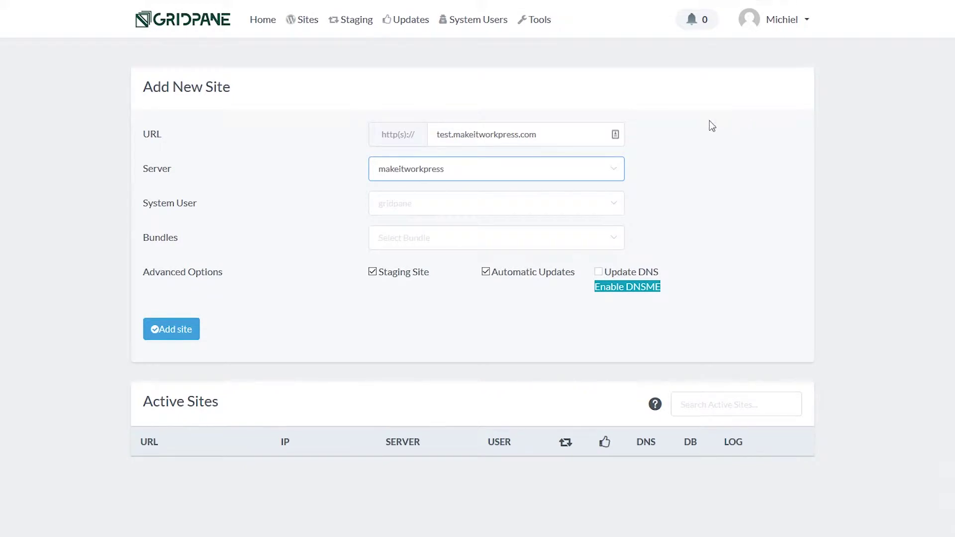
Look at the bundles offered for the new site without selecting one.
scroll(548, 241, down, 1)
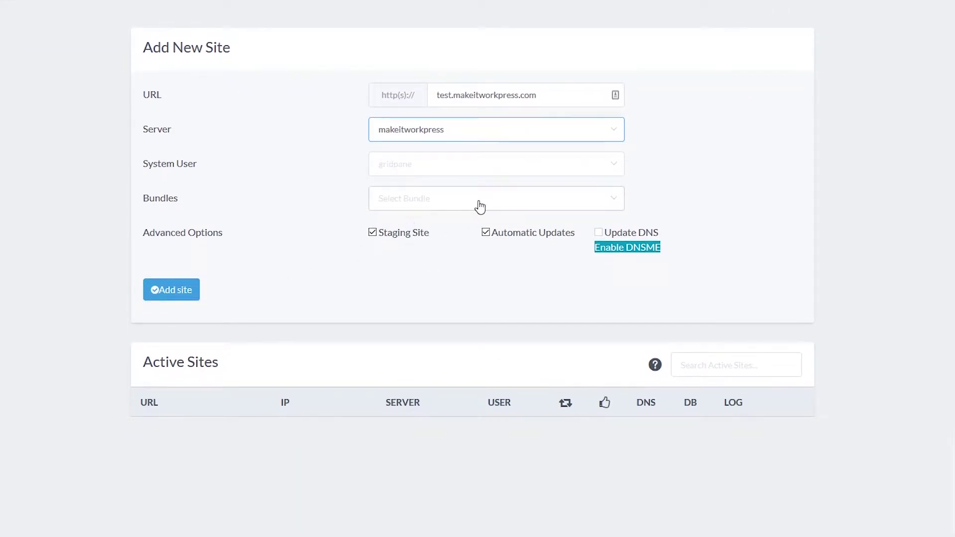
click(487, 207)
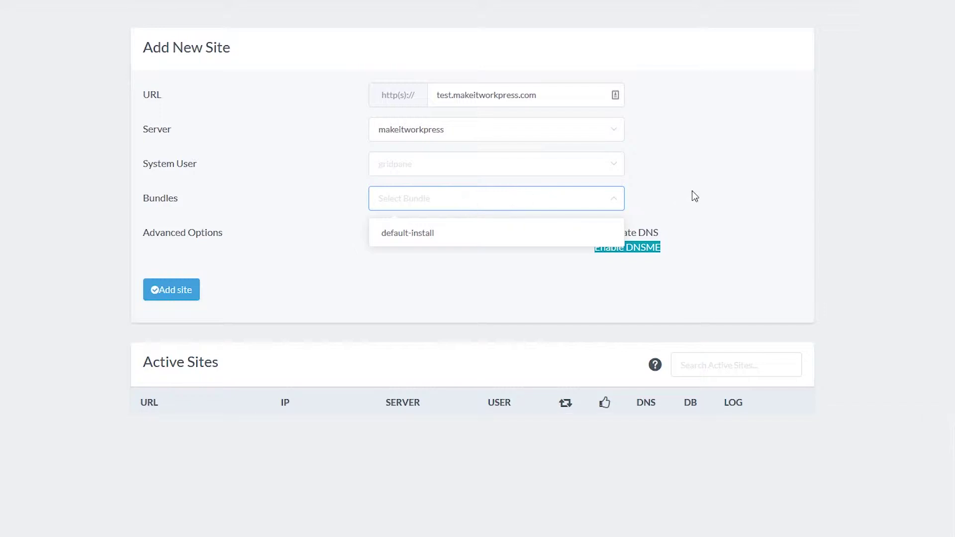
click(727, 179)
scroll(706, 186, up, 1)
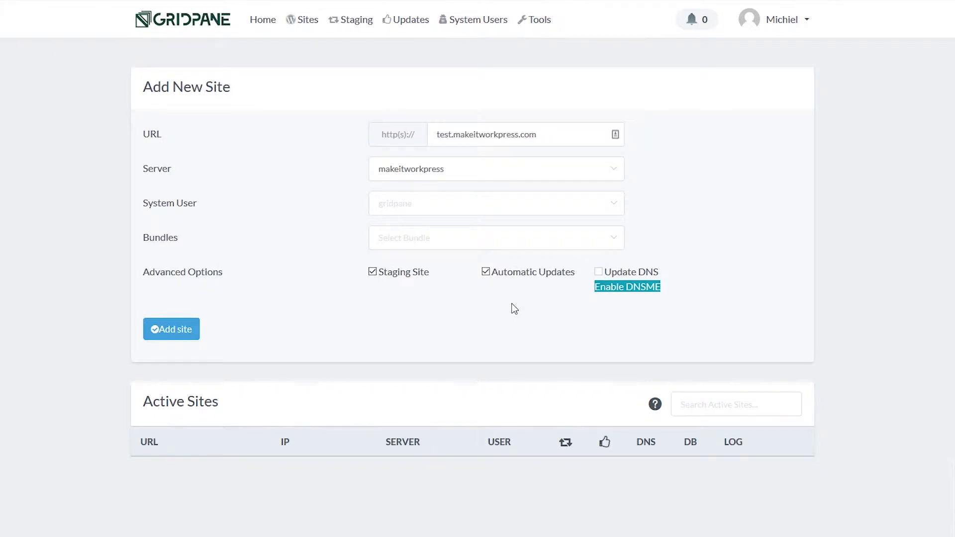
Add the test.makeitworkpress.com site, keeping the staging site and automatic updates options enabled.
scroll(511, 308, down, 1)
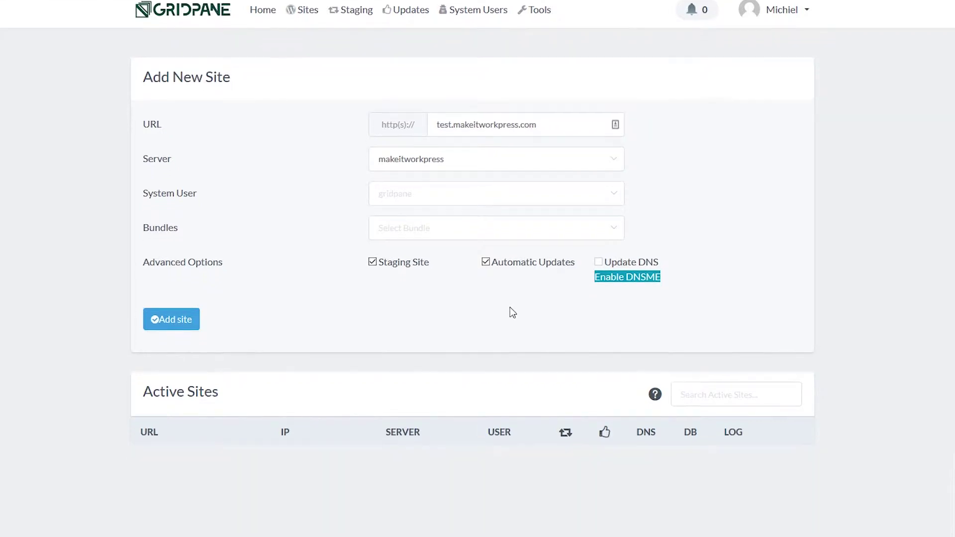
scroll(505, 323, up, 1)
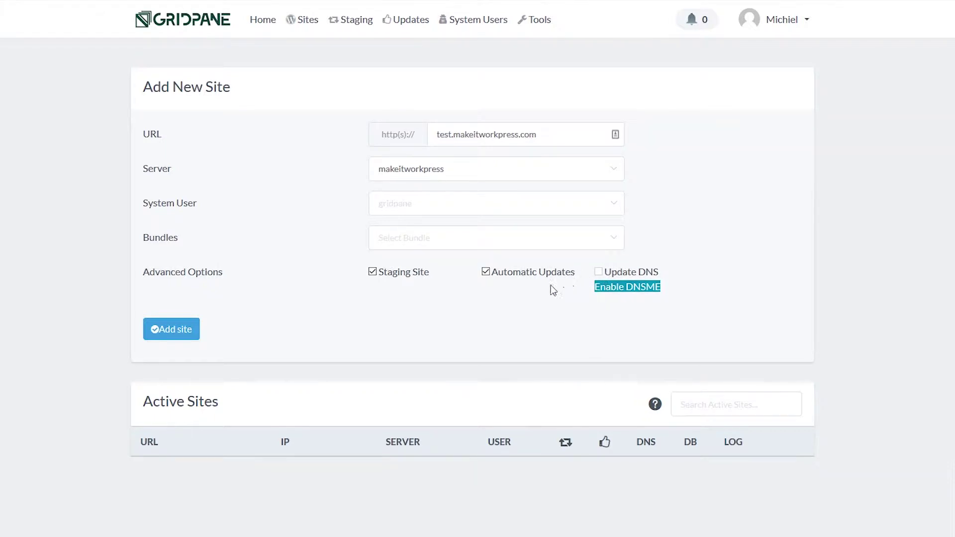
scroll(231, 269, down, 1)
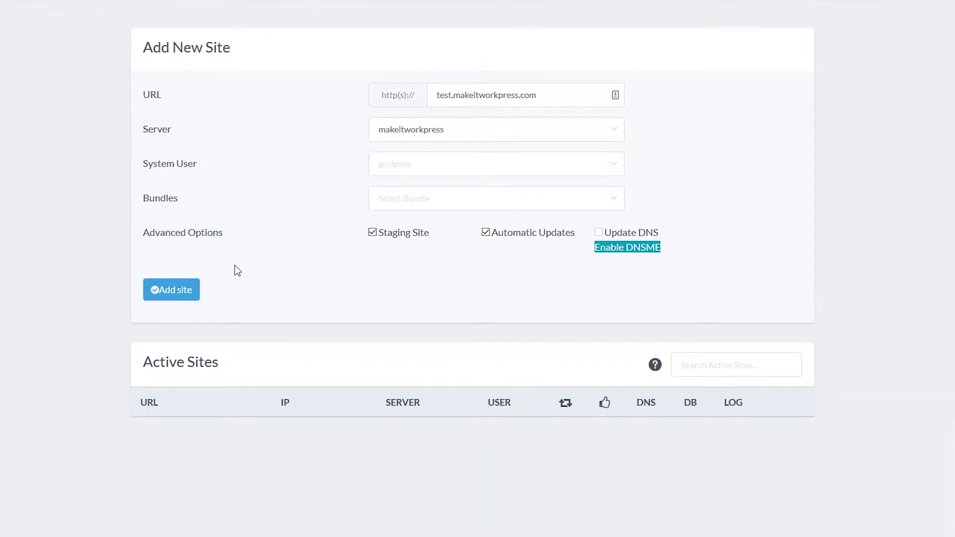
scroll(345, 283, up, 1)
scroll(345, 283, down, 1)
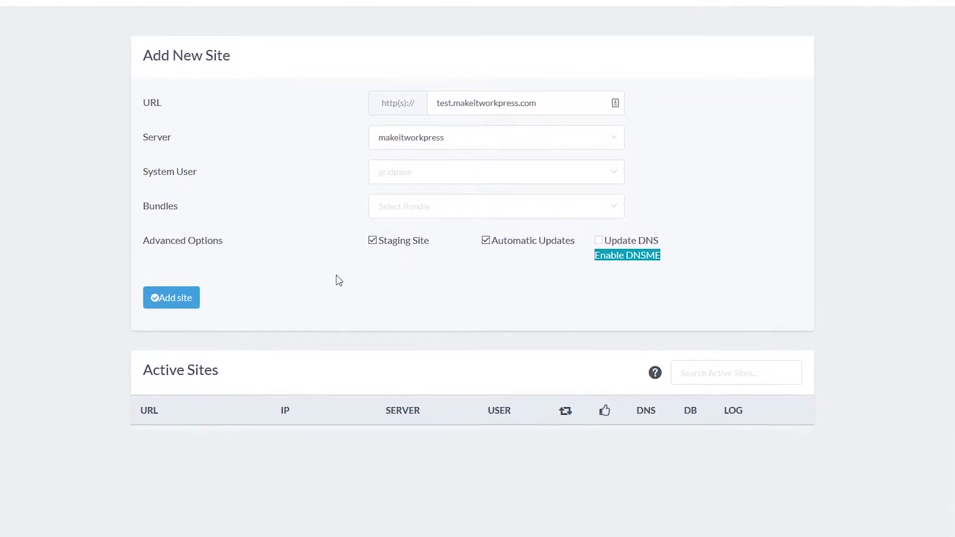
scroll(337, 279, up, 1)
click(172, 329)
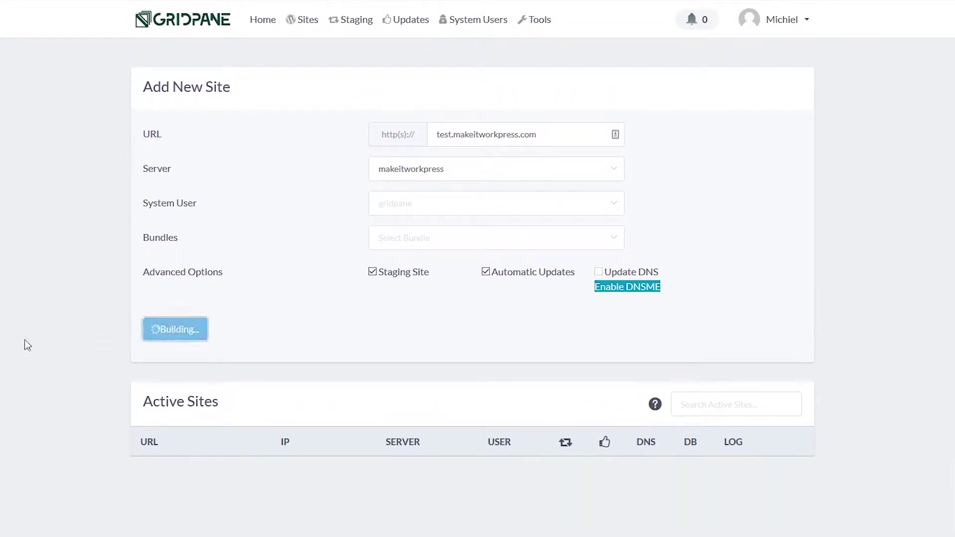
Examine the database server of test.makeitworkpress.com in phpMyAdmin and view the site's event output log.
scroll(27, 346, down, 2)
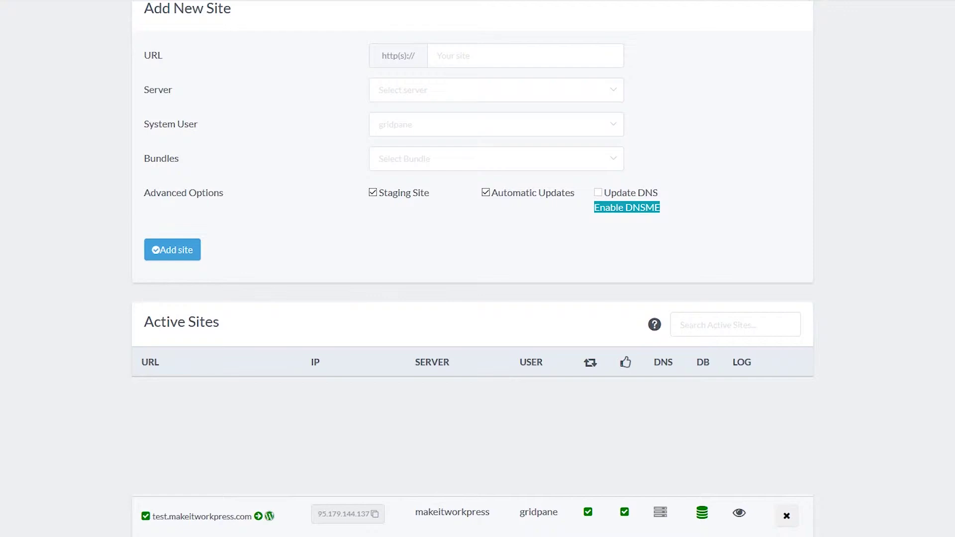
click(703, 514)
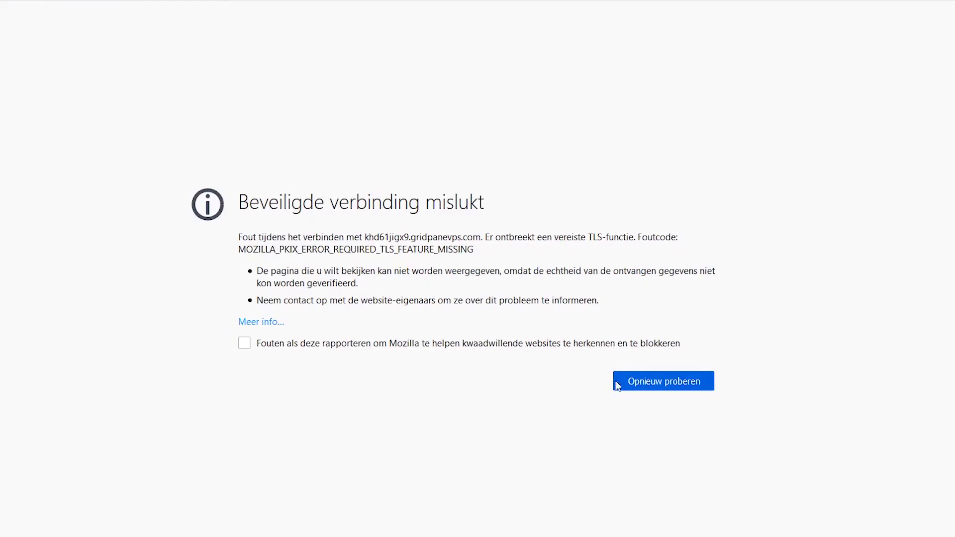
click(619, 383)
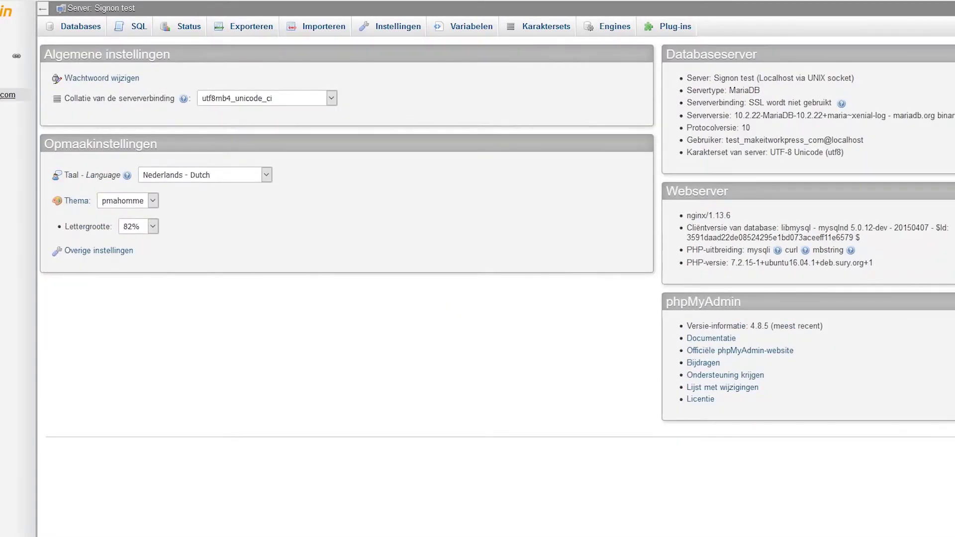
click(7, 95)
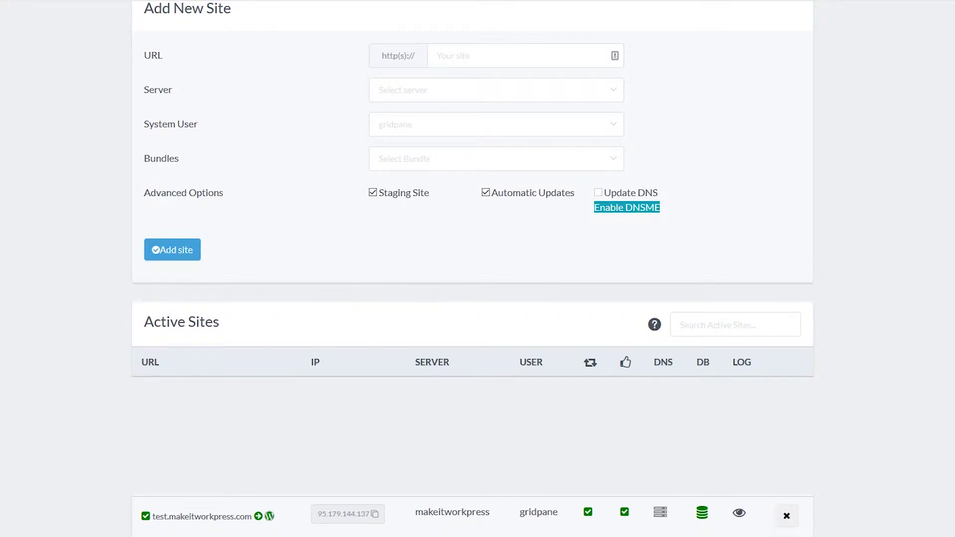
click(739, 513)
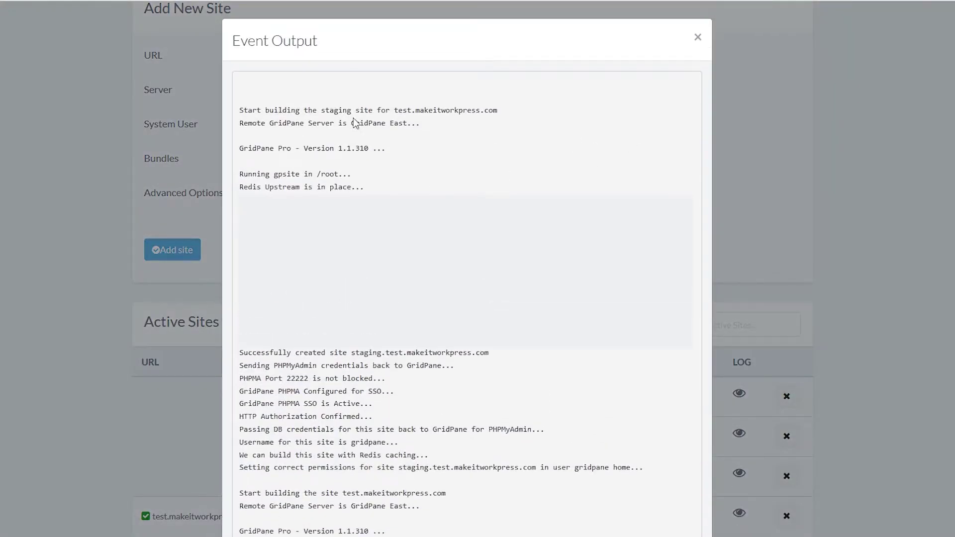
click(698, 39)
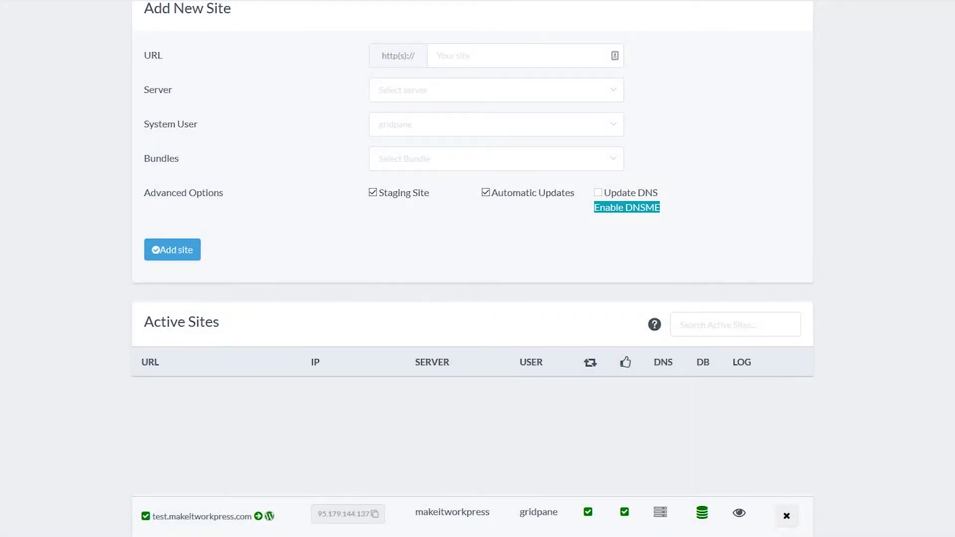
Open the backup settings of test.makeitworkpress.com and try to enable remote backups.
click(207, 520)
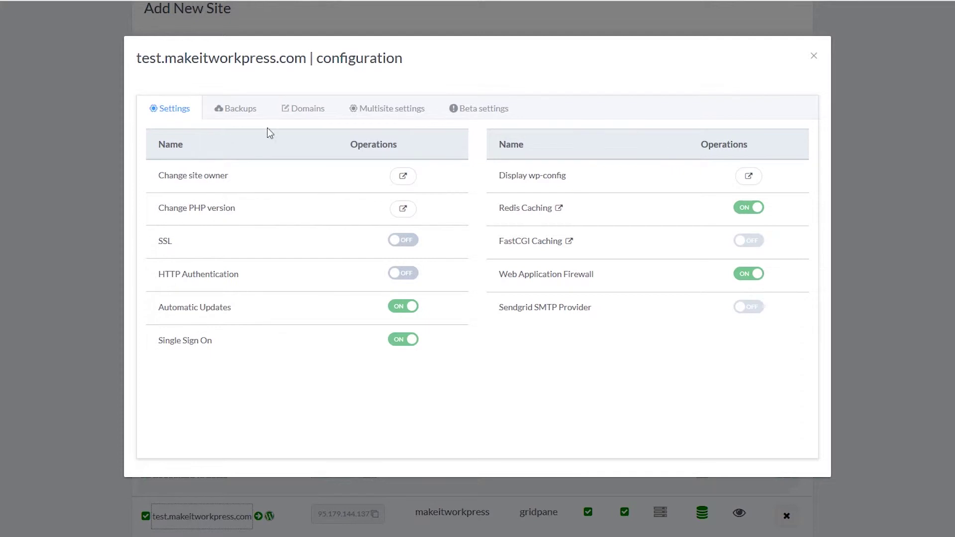
click(236, 113)
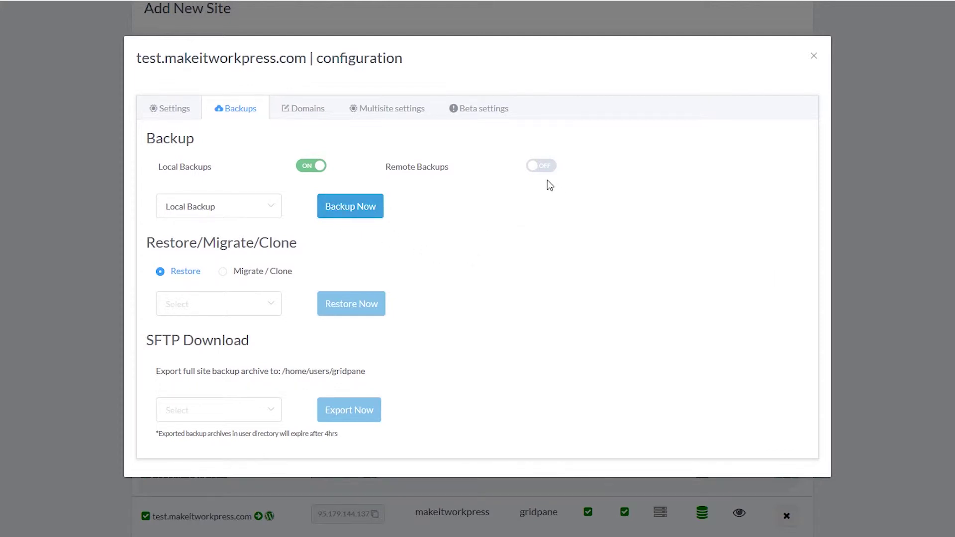
click(543, 166)
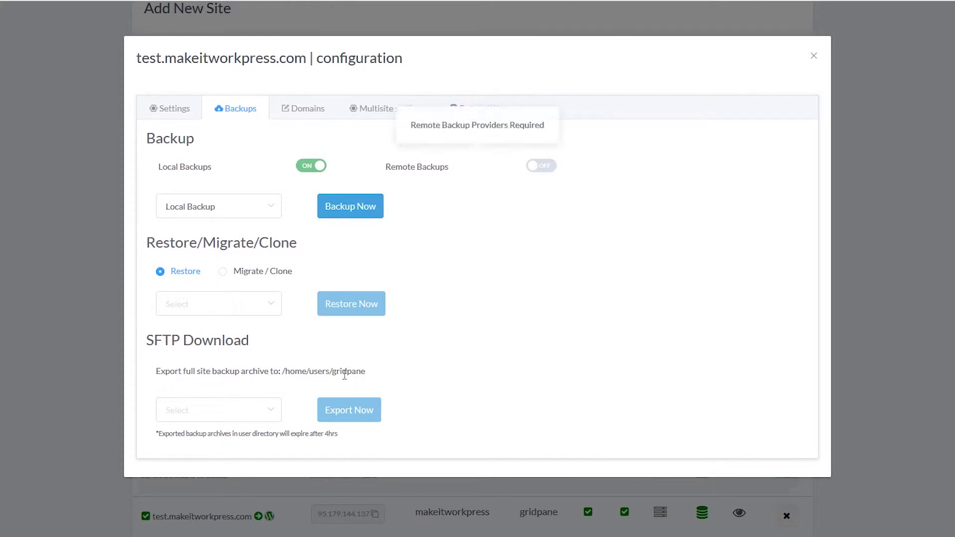
Review the domain, multisite, beta and general settings of test.makeitworkpress.com, and close its configuration.
click(315, 116)
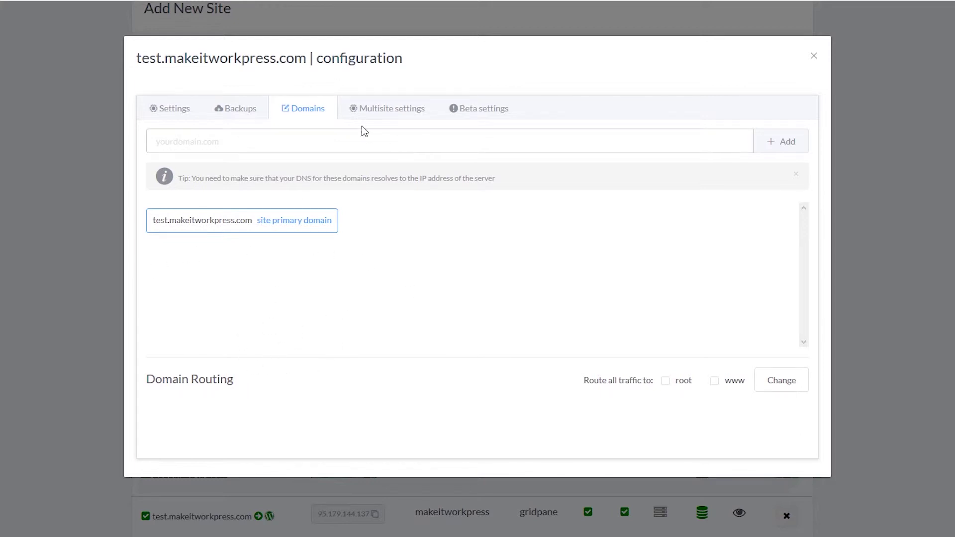
click(390, 110)
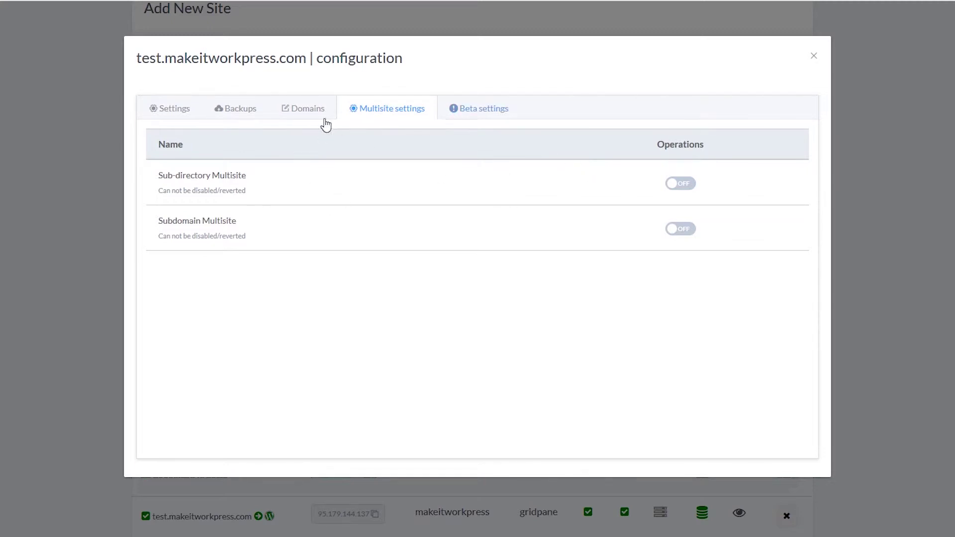
click(478, 111)
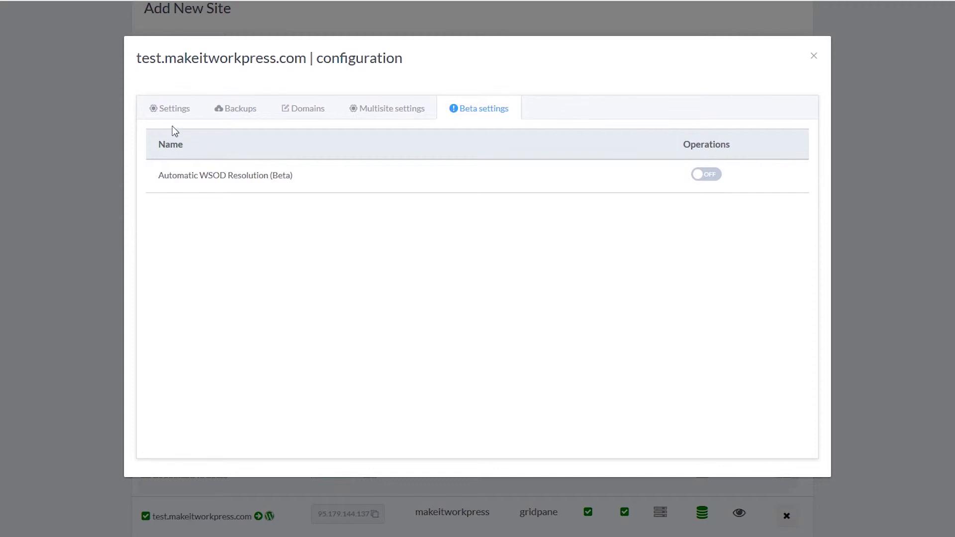
click(183, 108)
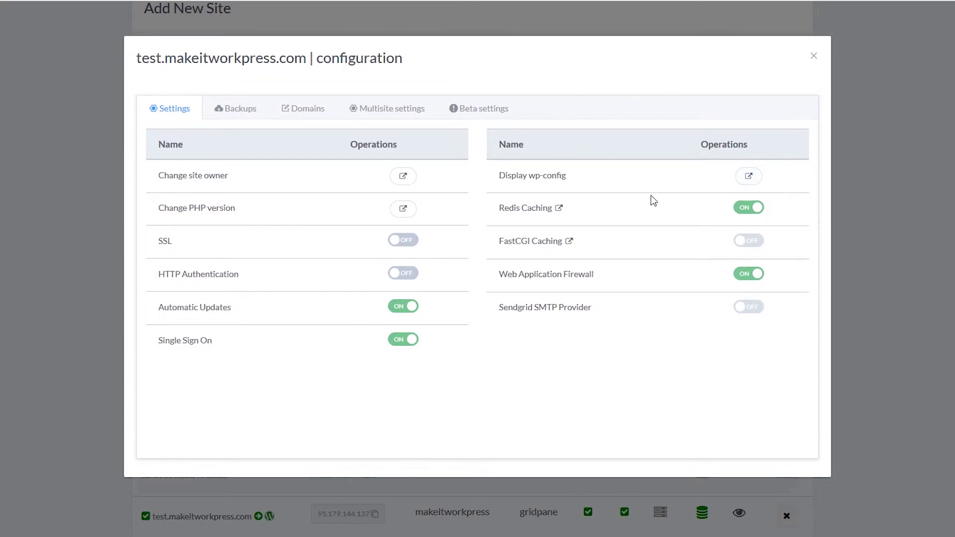
click(814, 56)
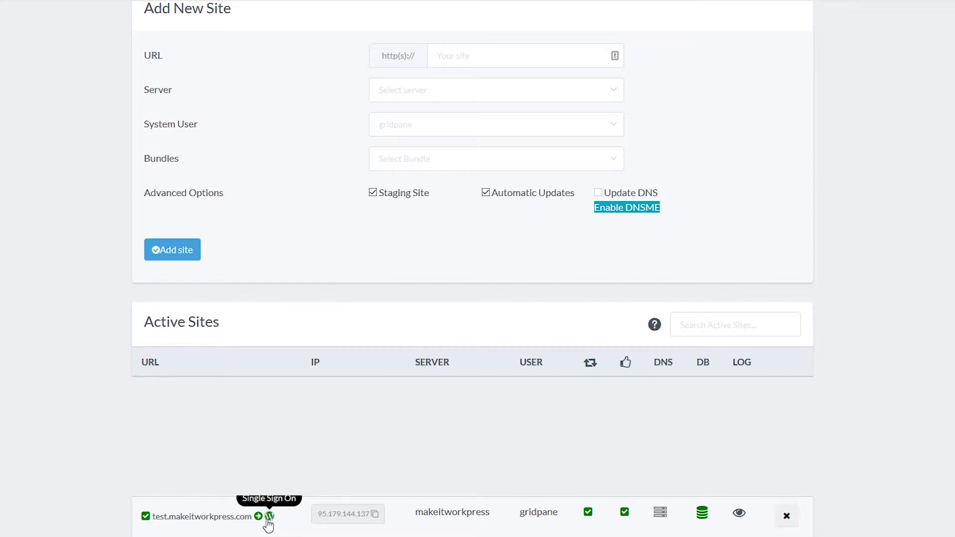
Open the test.makeitworkpress.com WordPress site from the active sites list and look over its front page.
click(269, 520)
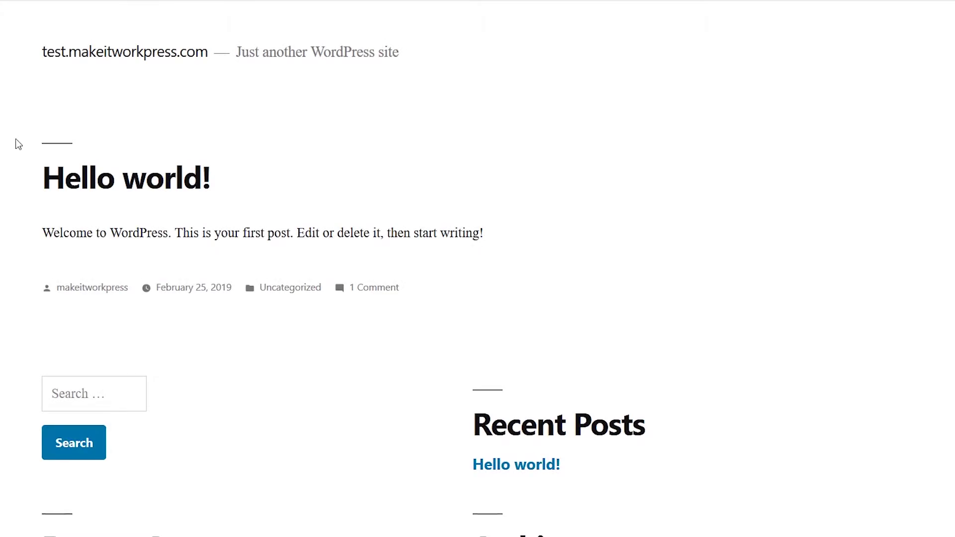
scroll(558, 298, down, 6)
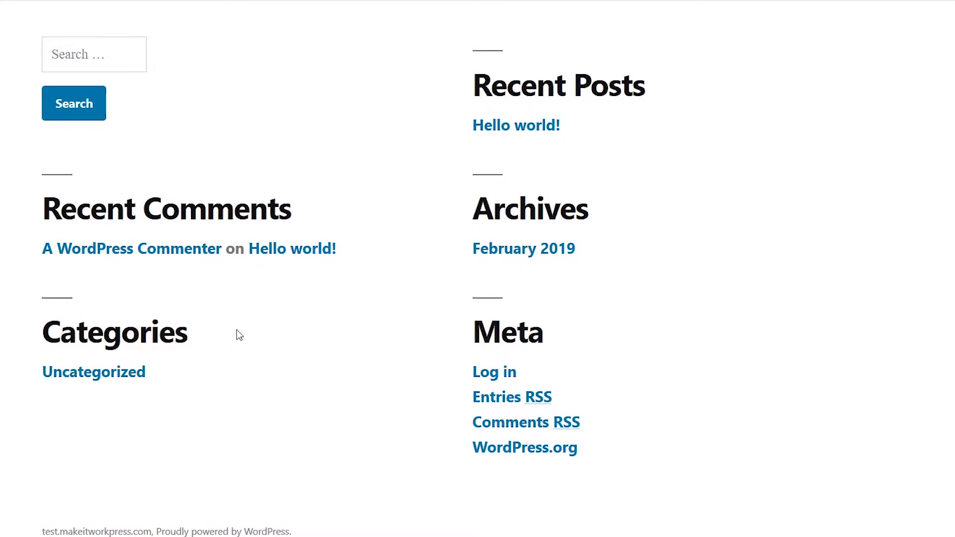
scroll(241, 219, up, 6)
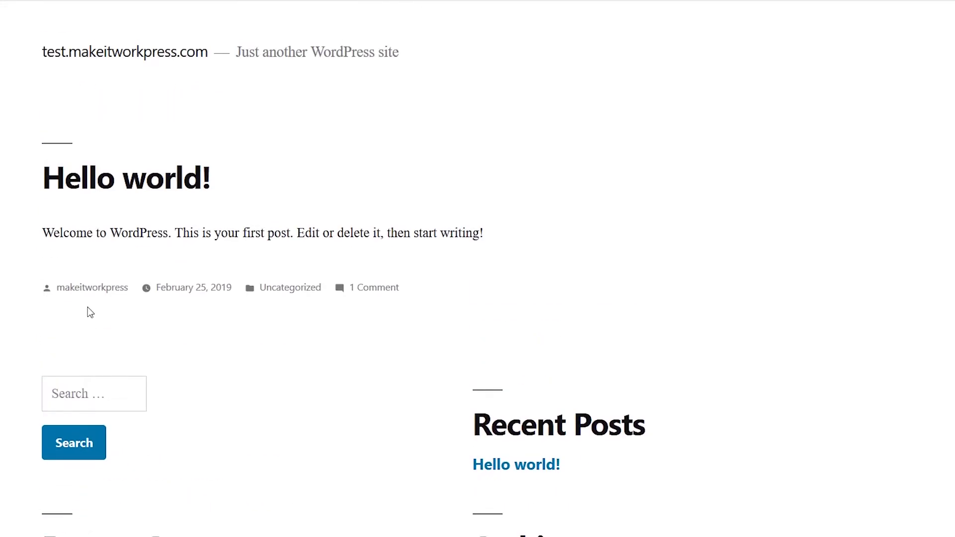
scroll(150, 348, down, 6)
scroll(253, 435, up, 6)
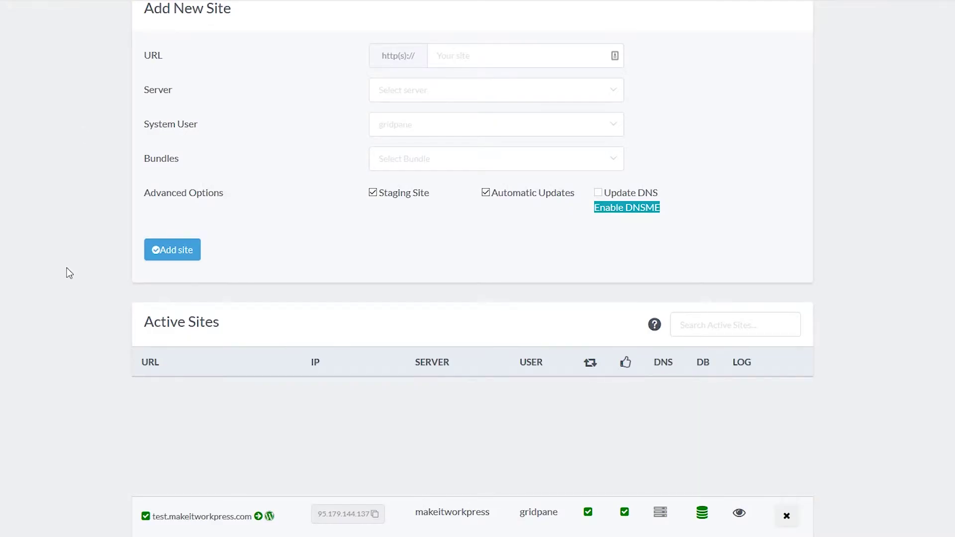
Look at the staging section and the UpdateSafely 'Canary' sites.
scroll(69, 269, up, 2)
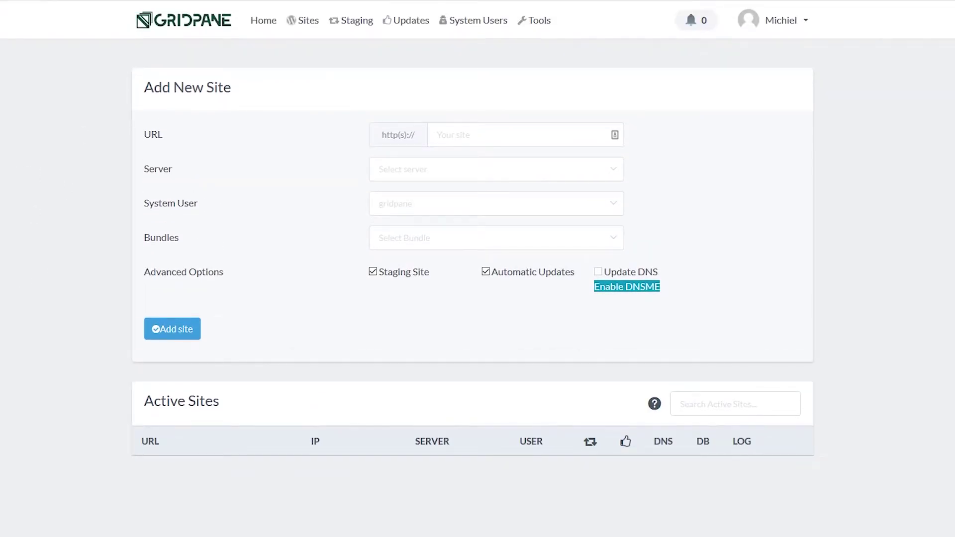
click(358, 23)
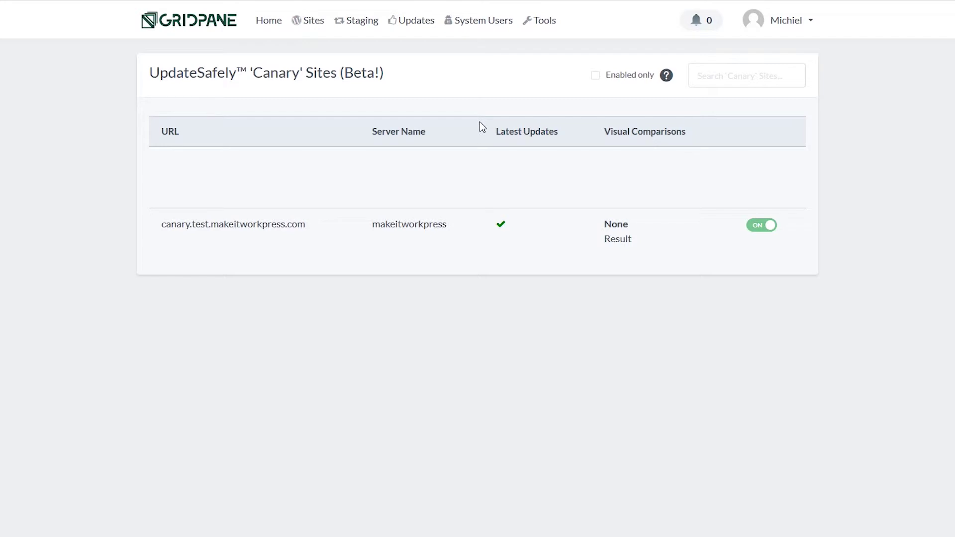
Begin a new system user with the username makeitworkpress.
click(469, 26)
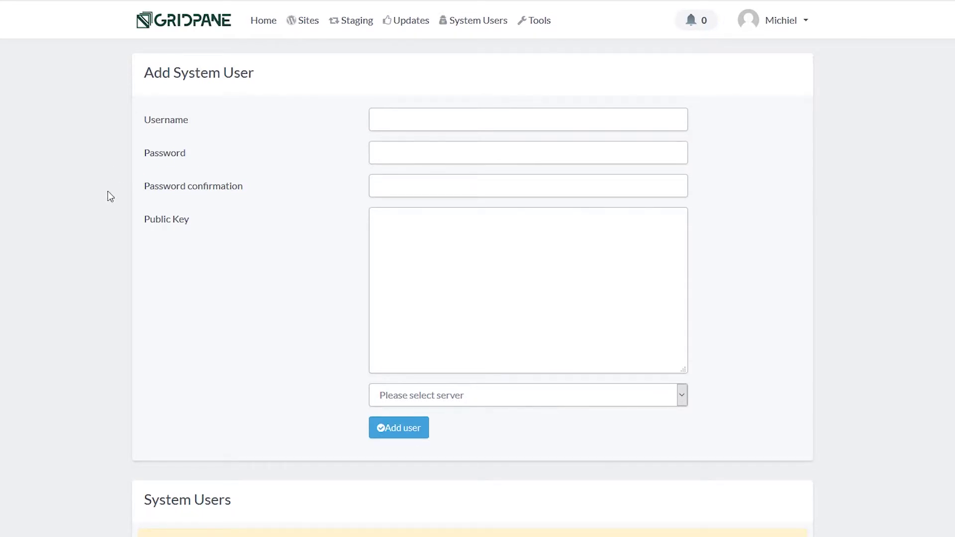
click(439, 123)
text(m)
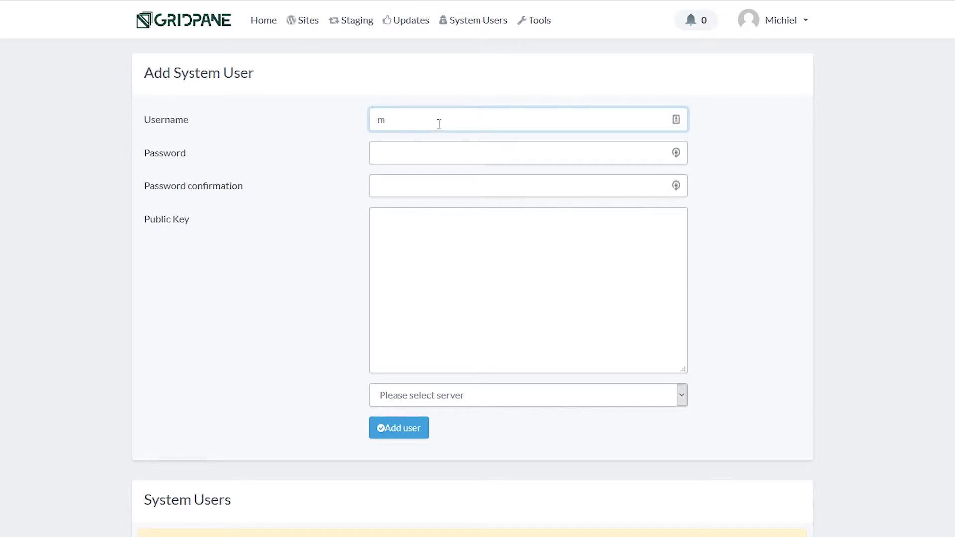
text(akeitworkpress)
key(Tab)
text(••••••••••••••••••)
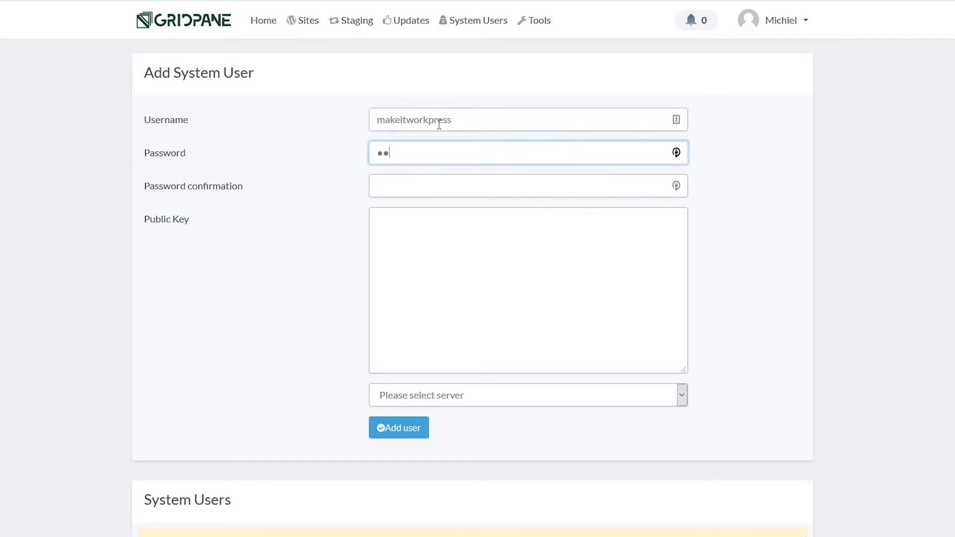
drag(513, 153, 322, 147)
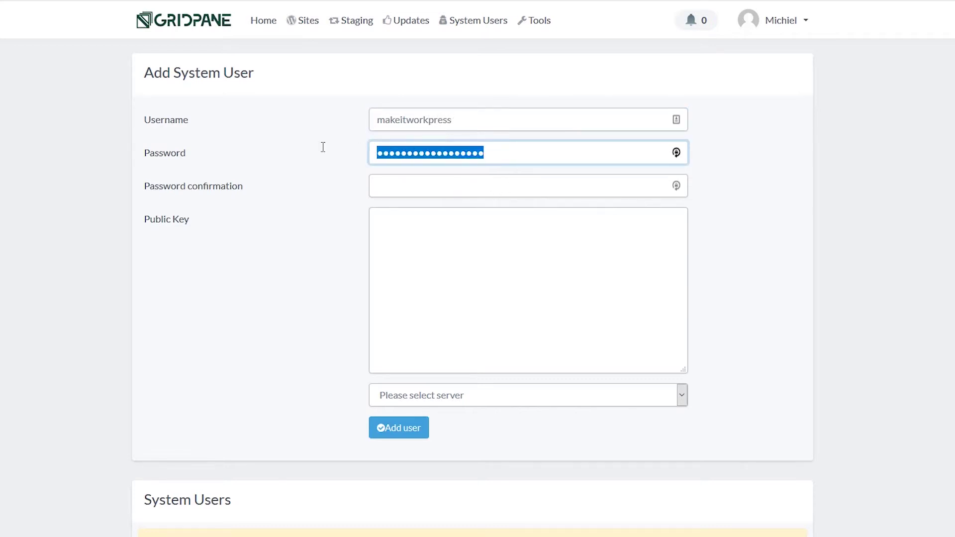
key(BackSpace)
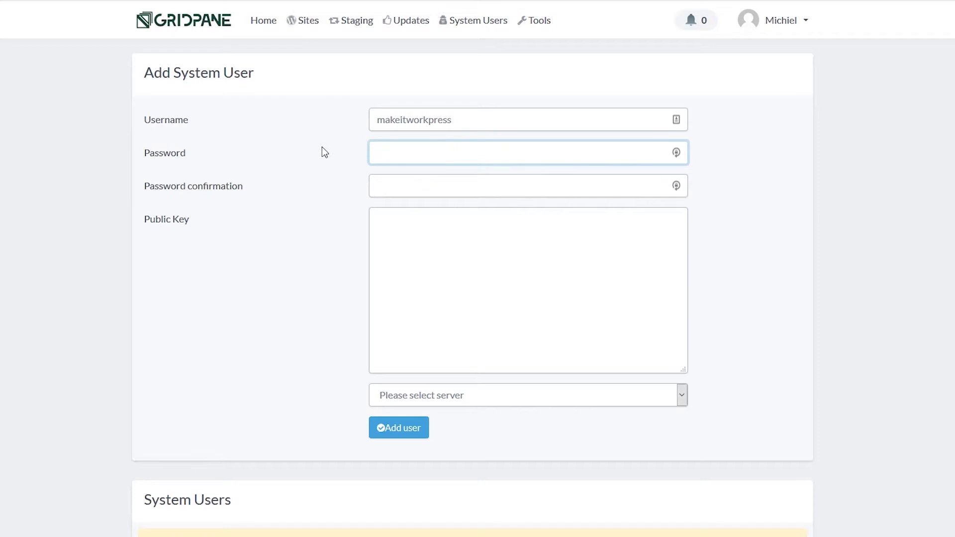
text(•••••••••••••••)
key(BackSpace)
key(BackSpace)
key(BackSpace)
key(BackSpace)
key(BackSpace)
key(BackSpace)
key(BackSpace)
key(BackSpace)
key(BackSpace)
key(BackSpace)
key(BackSpace)
key(BackSpace)
key(BackSpace)
key(BackSpace)
key(BackSpace)
Enter the new system user's password and repeat it in the password confirmation field.
text(•••••••••••••••)
click(392, 186)
text(••••)
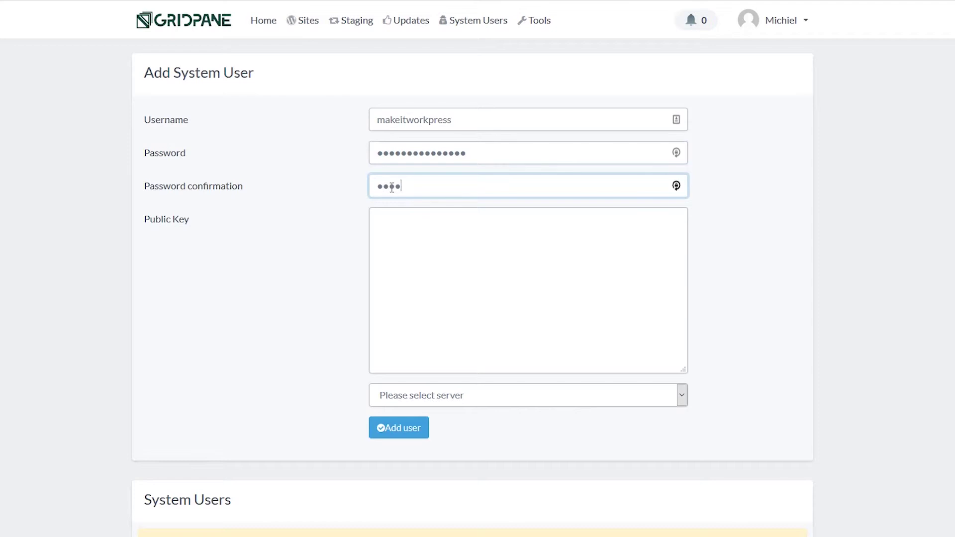
text(•••••••••••)
Assign the new system user to the makeitworkpress server and add the user.
scroll(398, 298, down, 1)
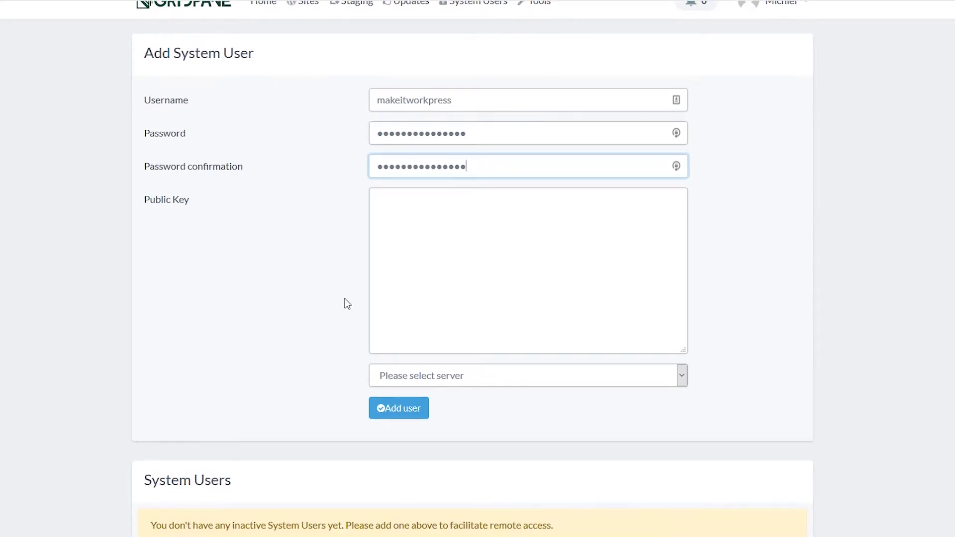
click(534, 376)
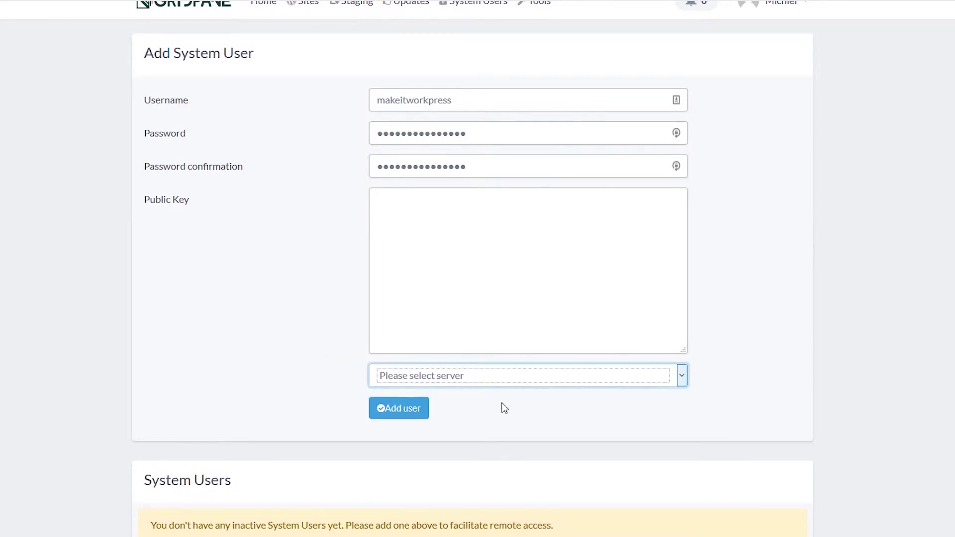
key(Down)
click(391, 415)
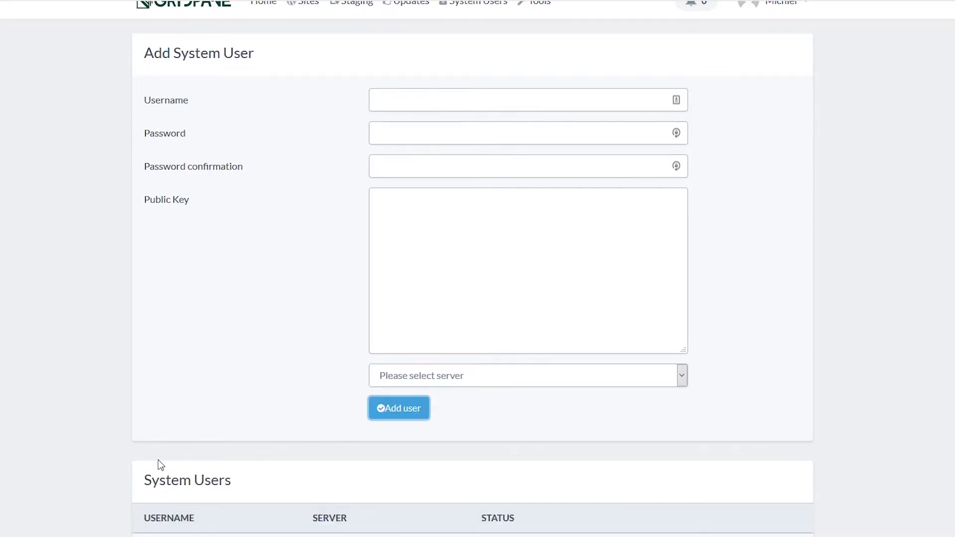
Look over the makeitworkpress user's entry in the System Users list and its available actions.
scroll(196, 313, down, 1)
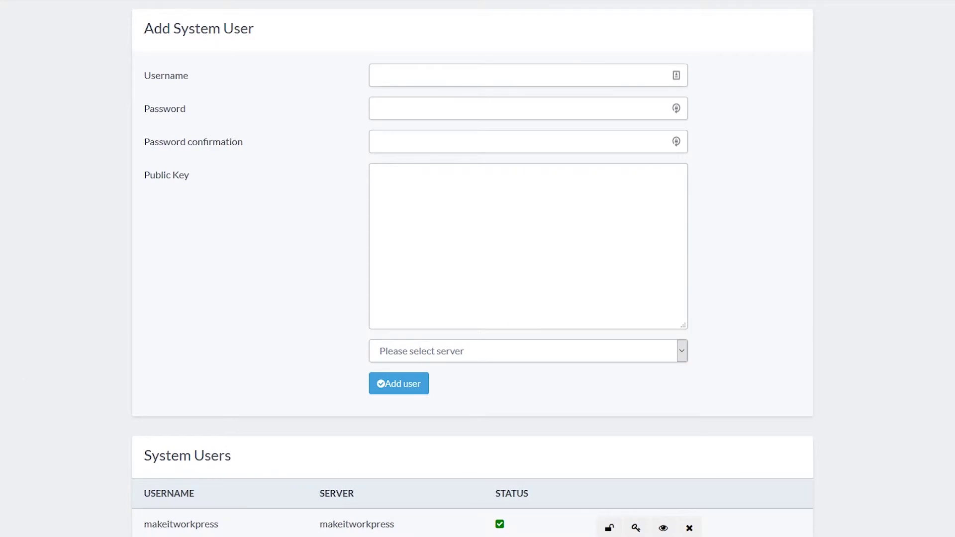
scroll(513, 448, up, 2)
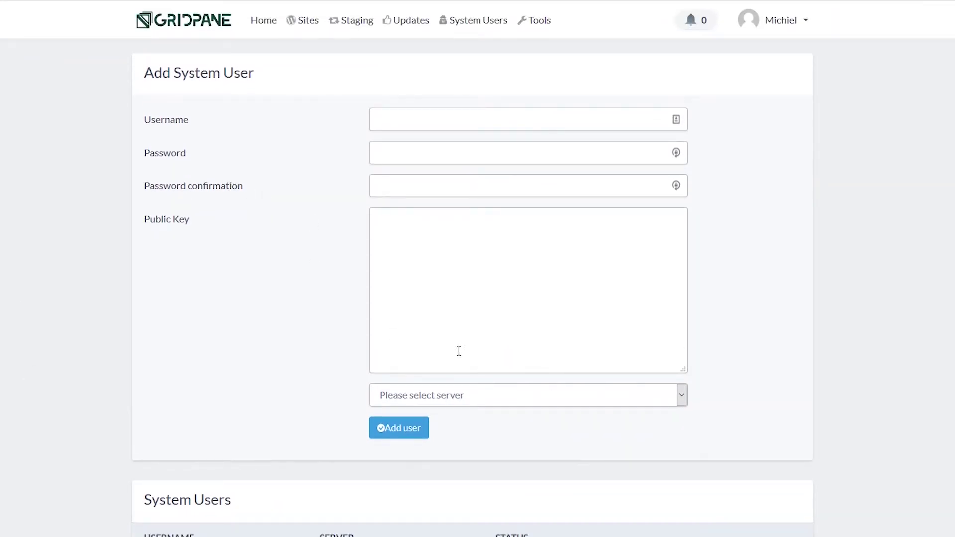
scroll(190, 274, down, 2)
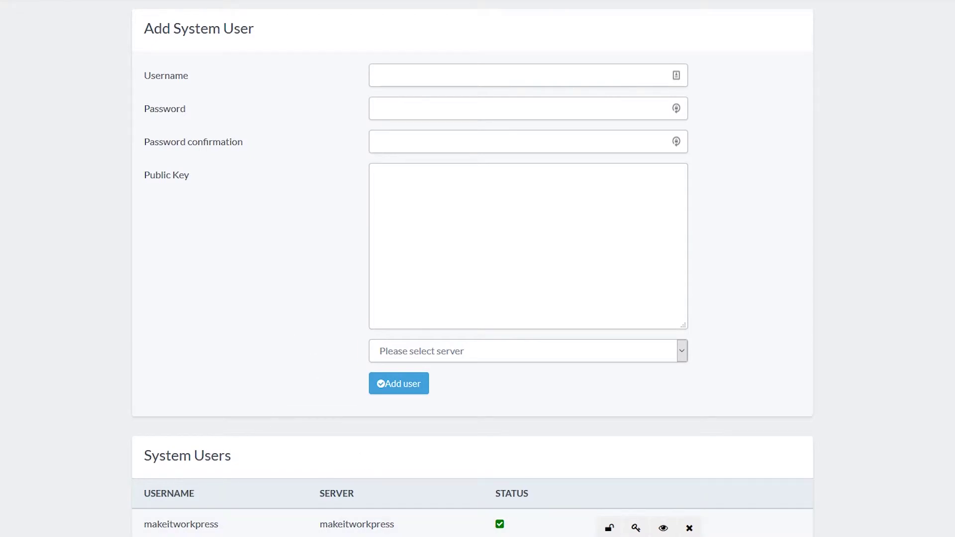
scroll(322, 300, up, 1)
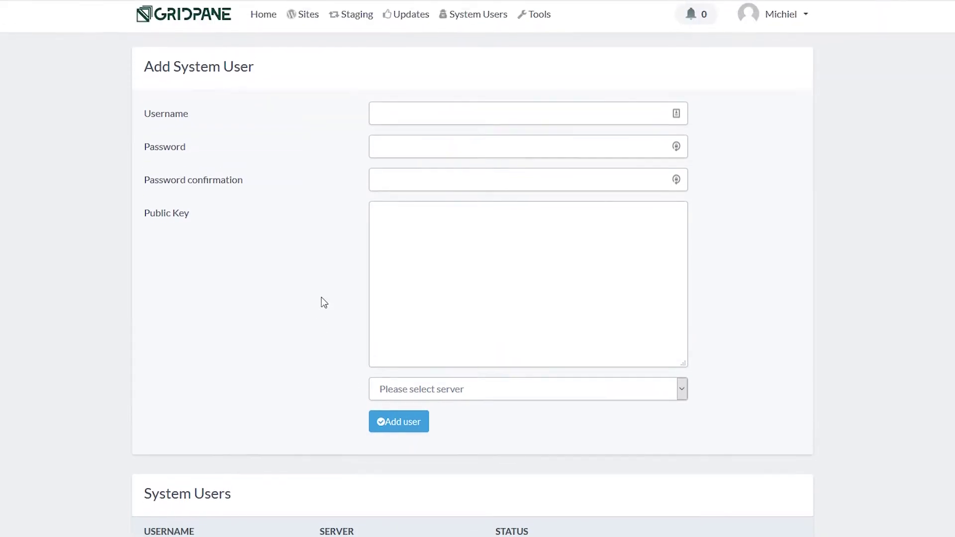
scroll(338, 279, down, 1)
scroll(348, 244, up, 1)
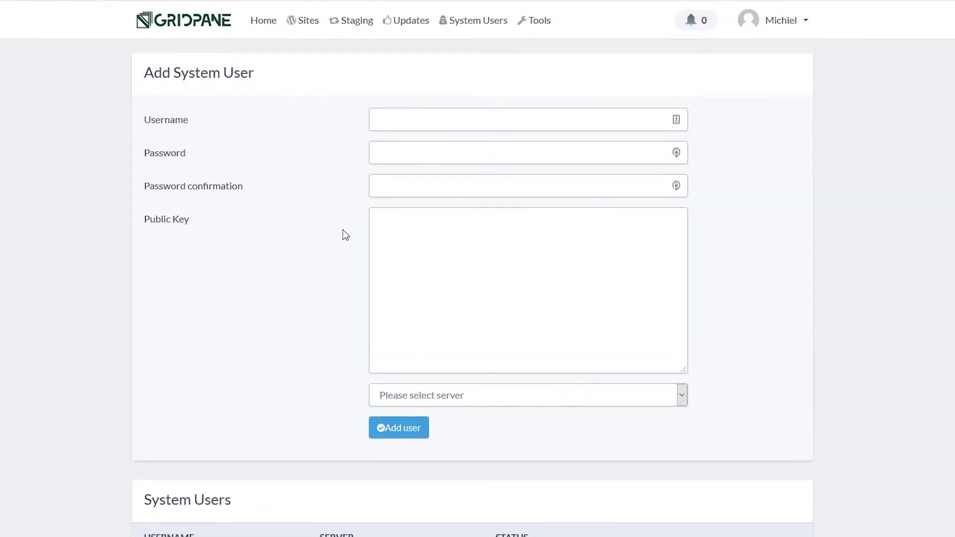
Change the site owner of test.makeitworkpress.com to makeitworkpress, save it and close the site's configuration.
click(306, 22)
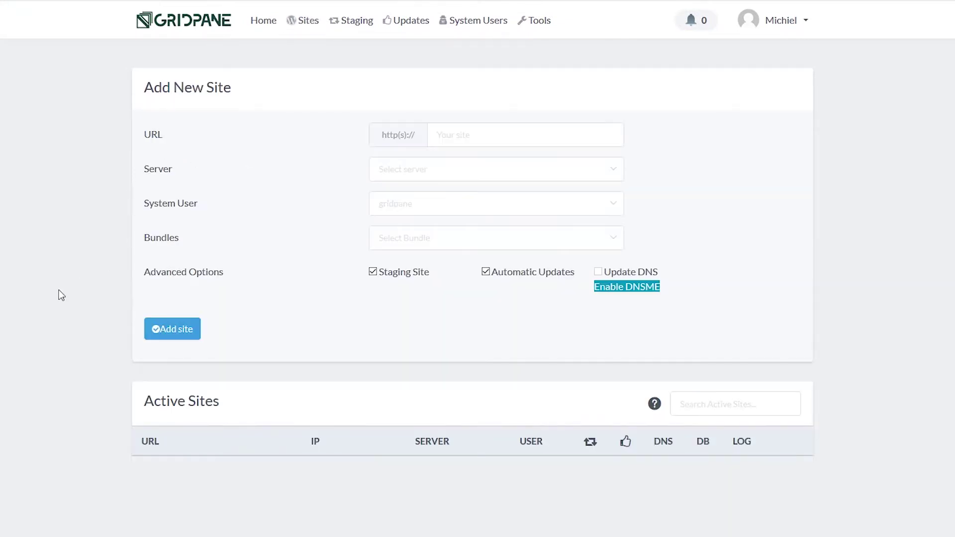
scroll(66, 274, down, 2)
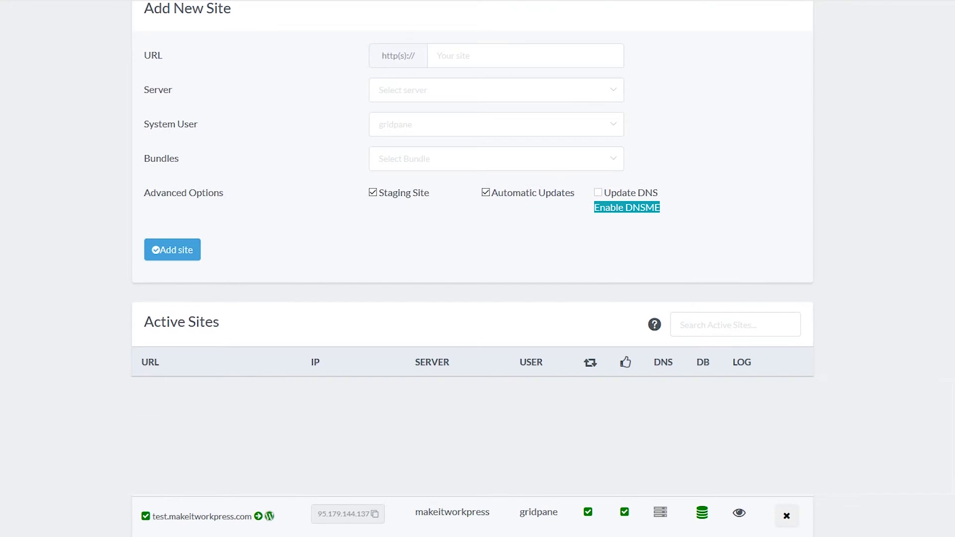
click(209, 515)
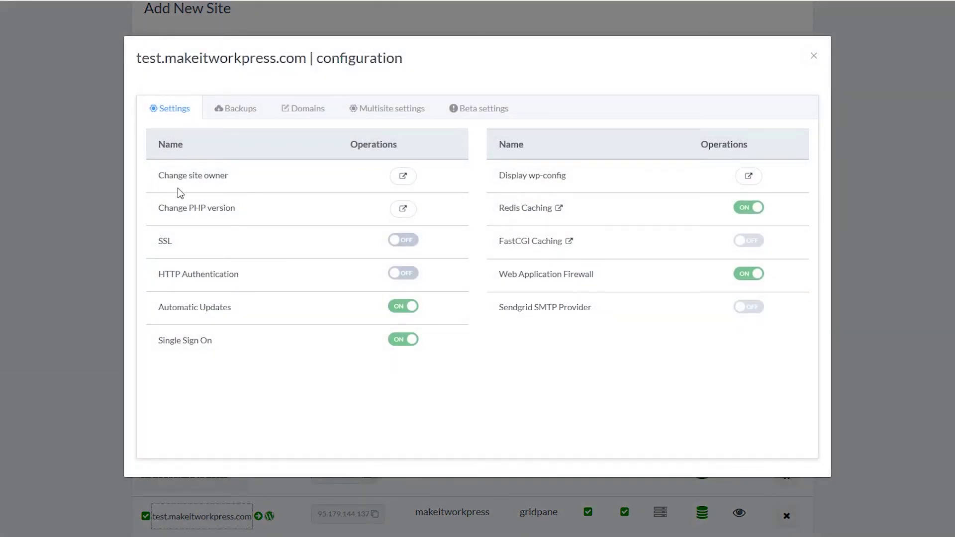
click(405, 181)
click(397, 157)
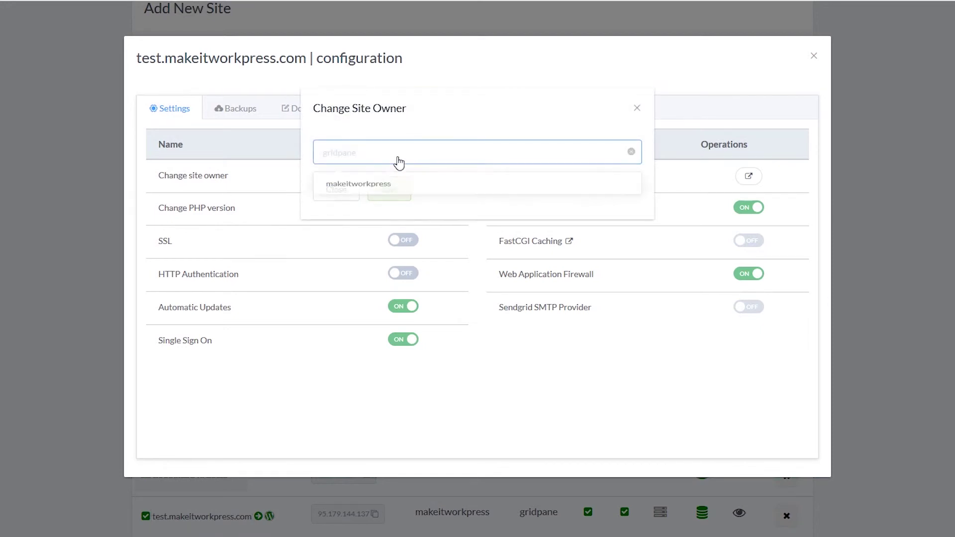
click(369, 195)
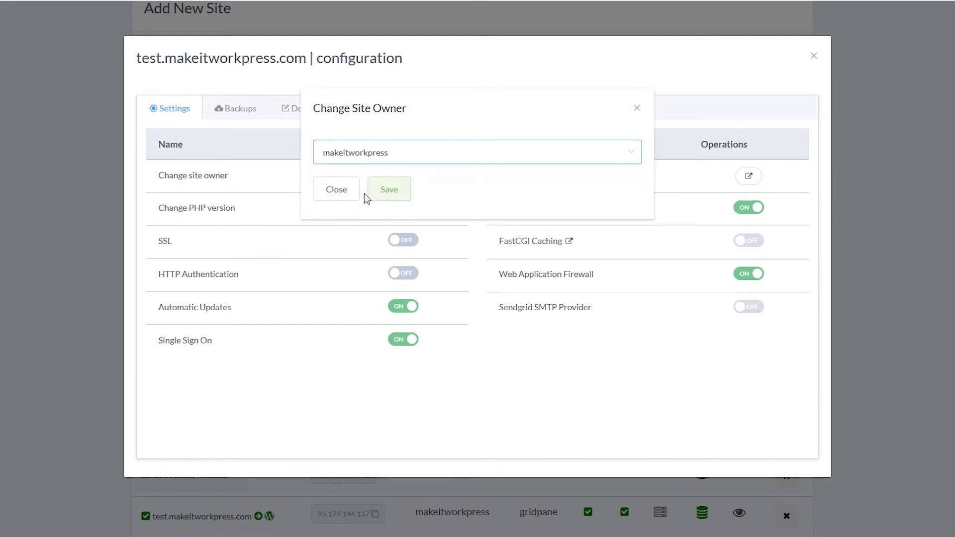
click(394, 189)
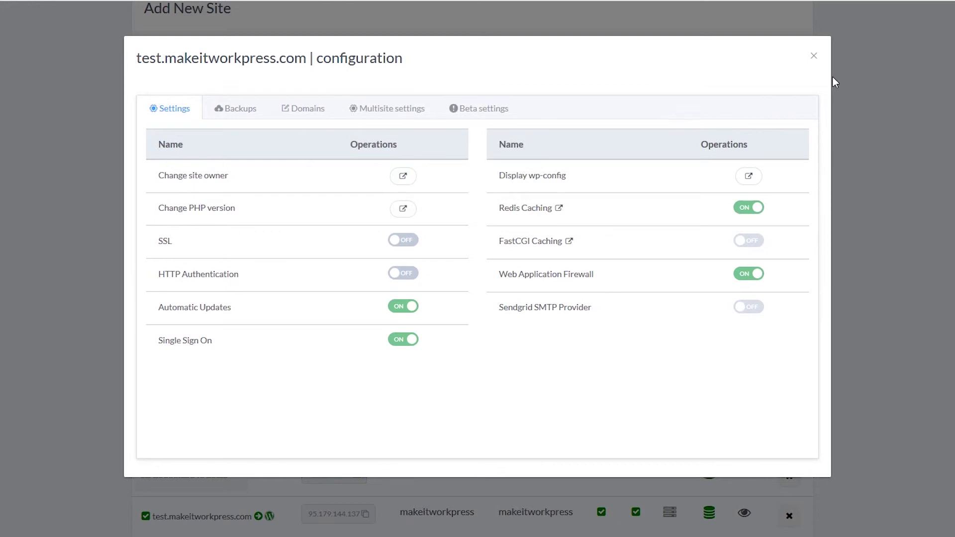
click(815, 57)
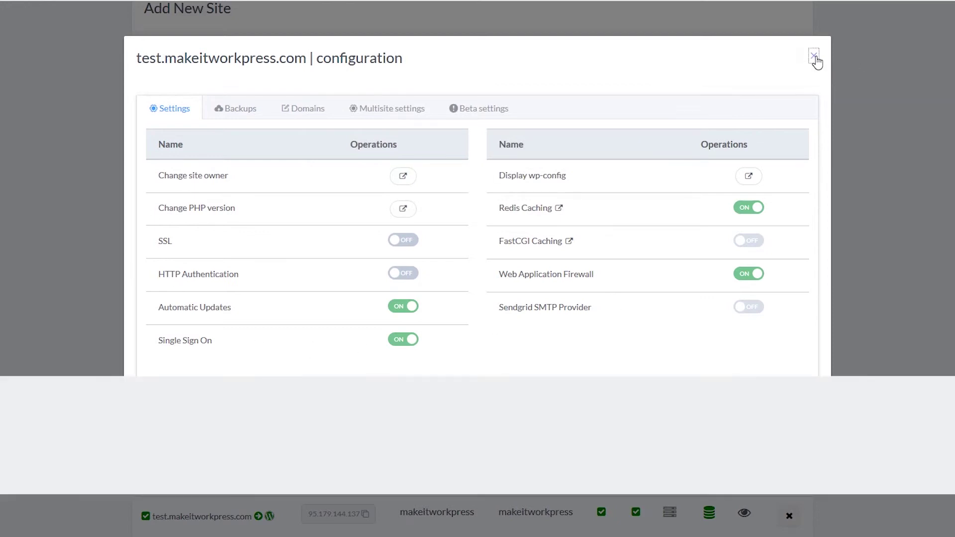
Open the Self Help Tools page and choose the makeitworkpress server with the Quick Fixes tool.
scroll(251, 320, up, 1)
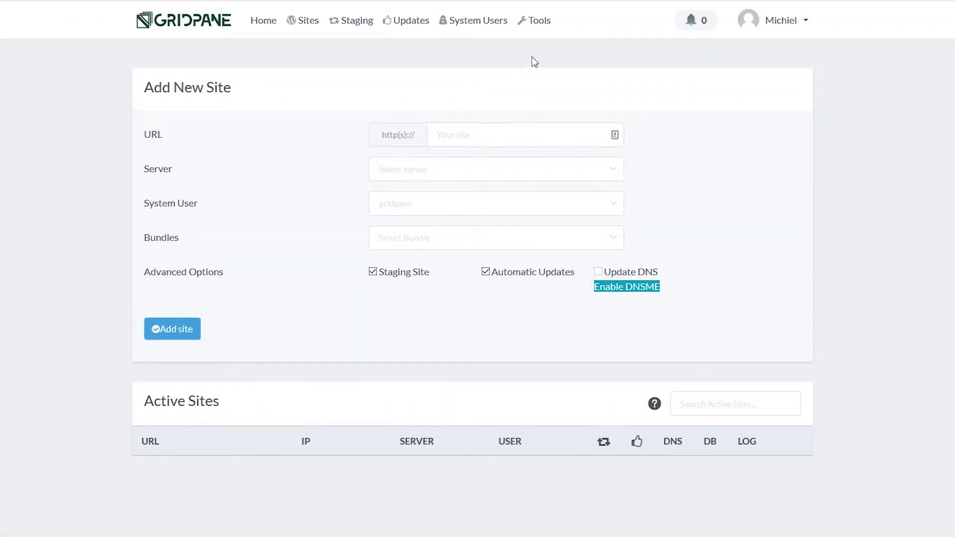
click(545, 25)
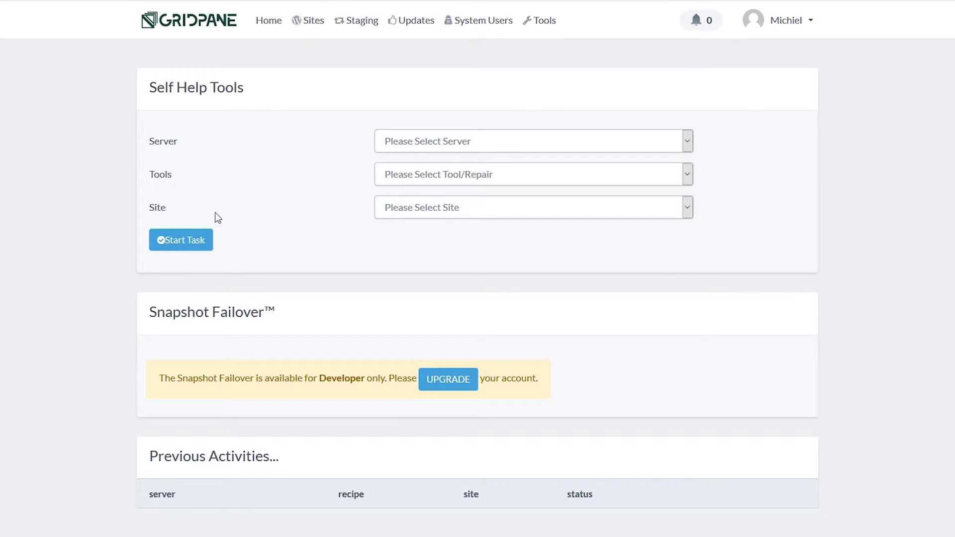
click(418, 143)
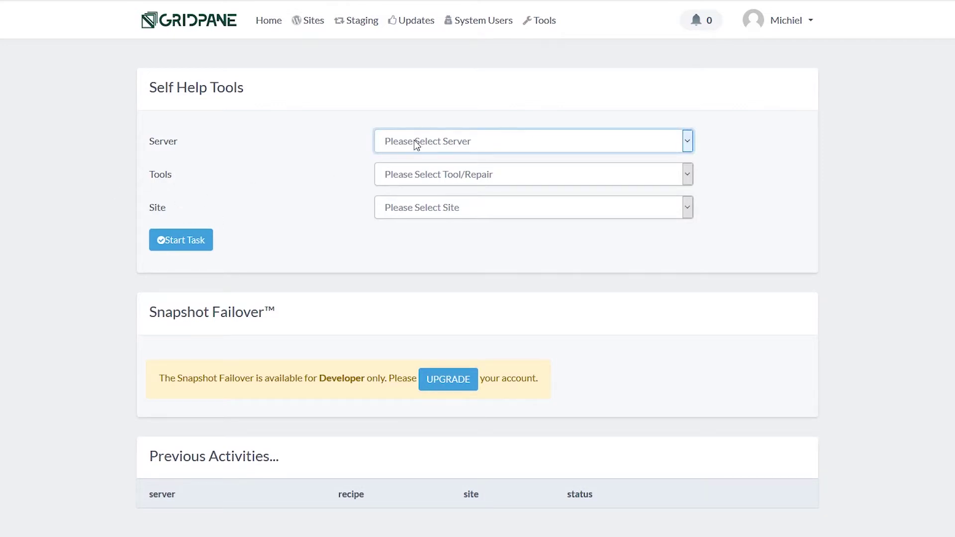
click(432, 186)
click(423, 183)
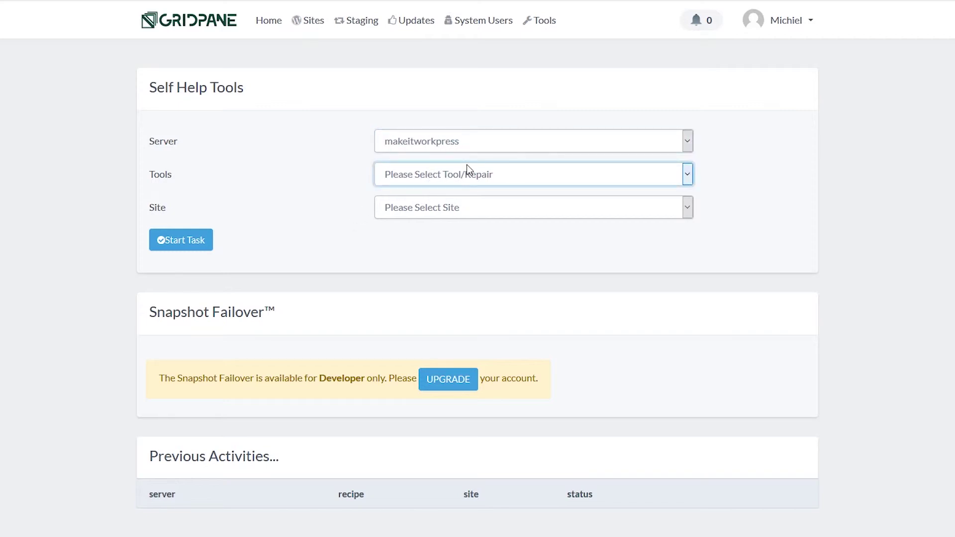
click(463, 220)
Look over the available tools, selectable sites, Quick Fixes options and the Snapshot Failover and Previous Activities sections.
click(469, 205)
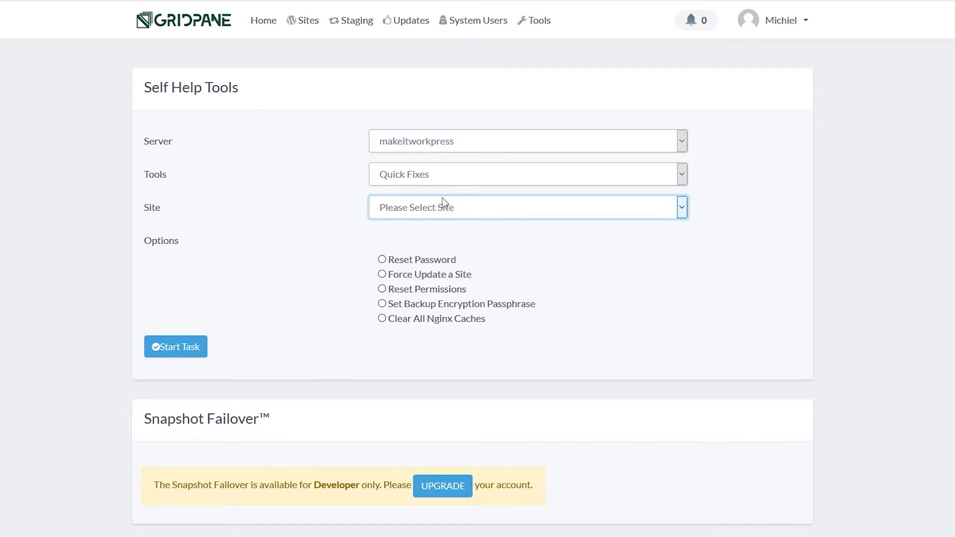
click(439, 172)
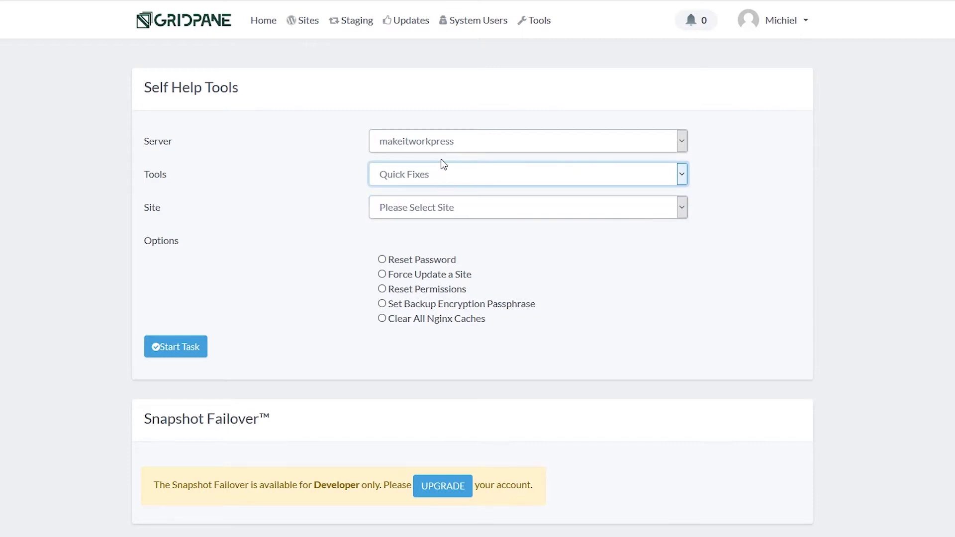
click(295, 235)
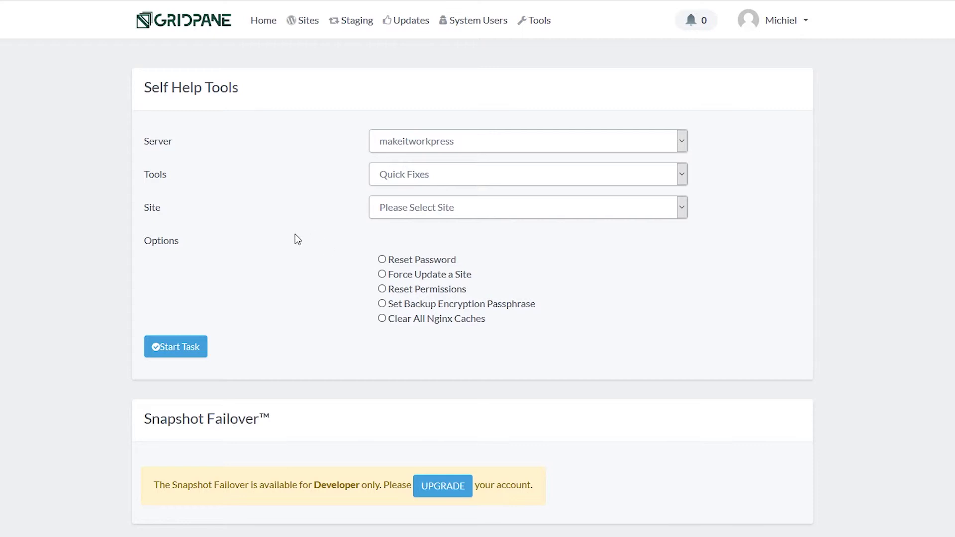
click(469, 208)
click(260, 215)
scroll(440, 90, down, 2)
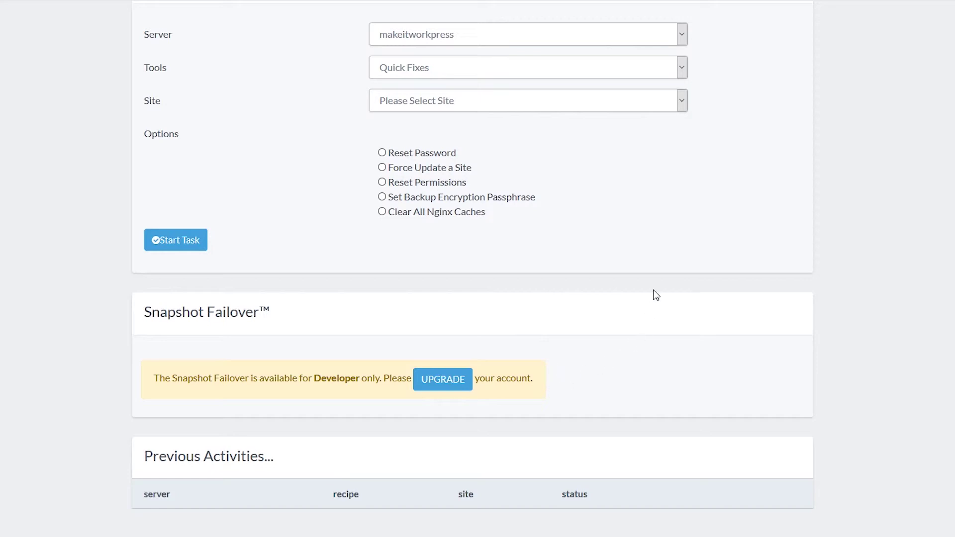
scroll(654, 291, up, 2)
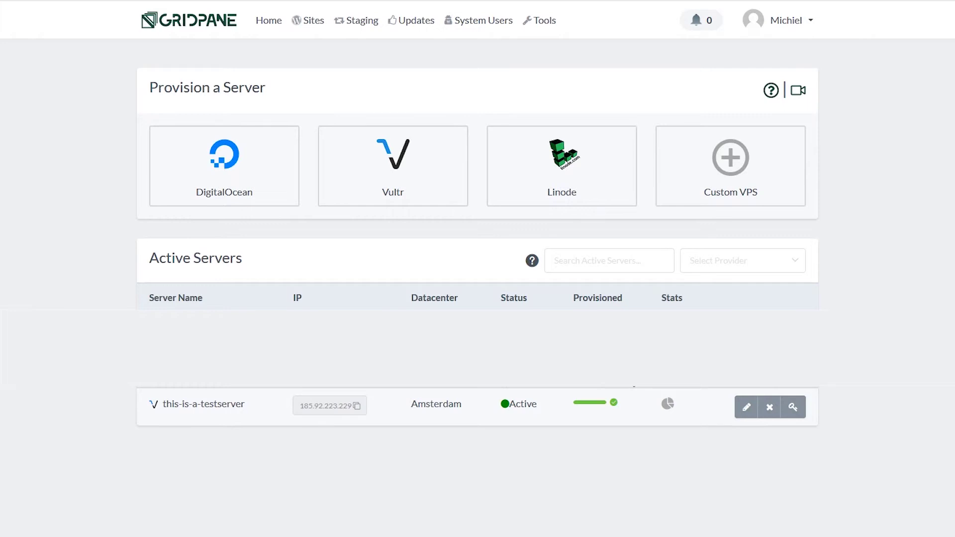
Open the server stats from the Active Servers list and examine load, memory, service status and disk usage in Monit.
click(668, 404)
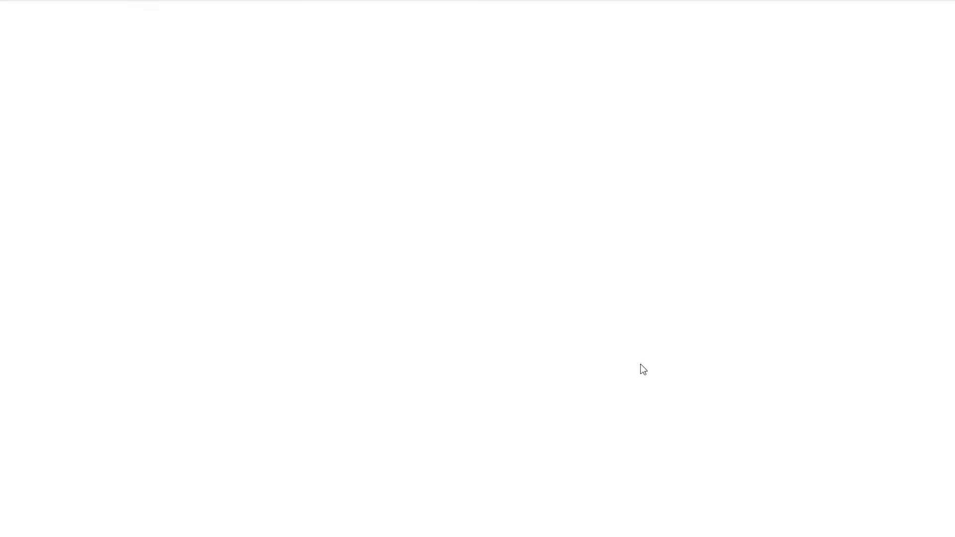
click(683, 387)
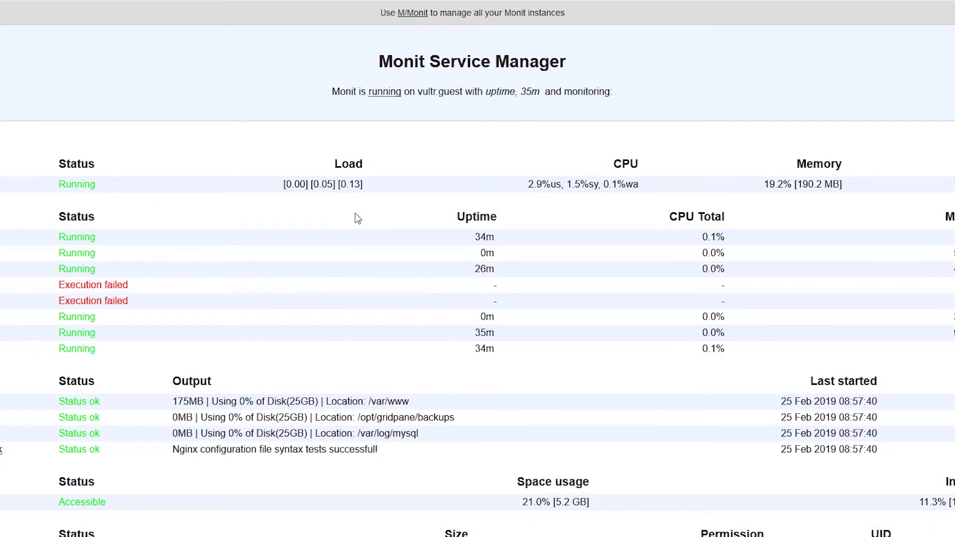
scroll(358, 219, down, 2)
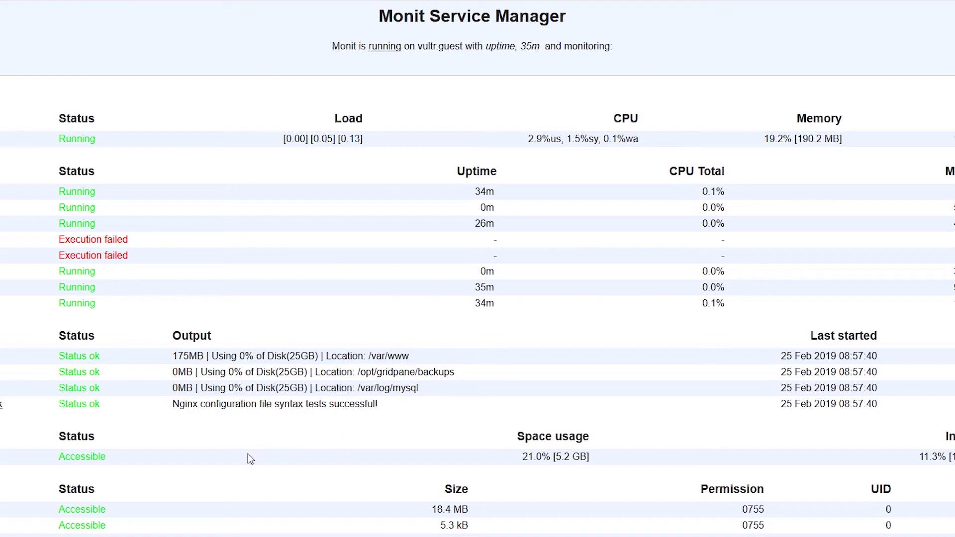
scroll(248, 454, up, 1)
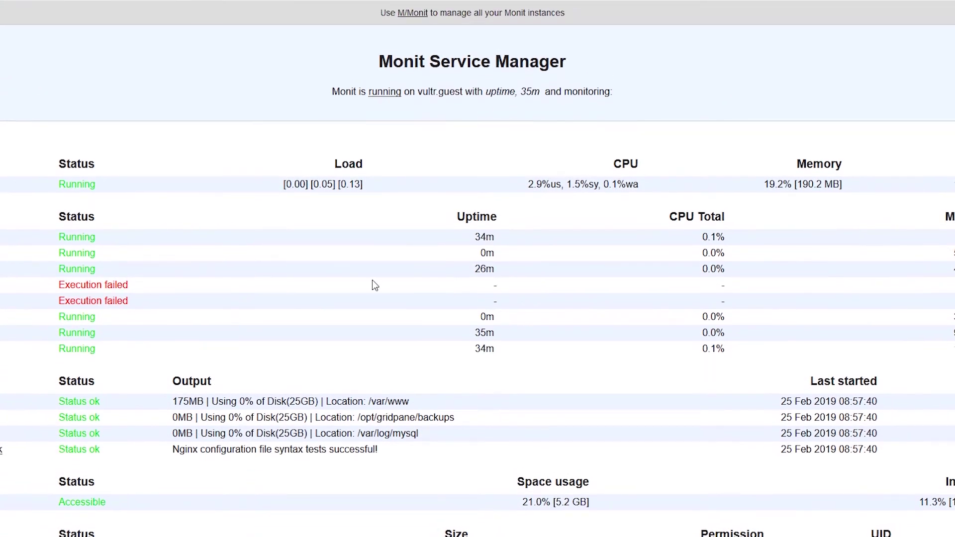
scroll(373, 279, down, 1)
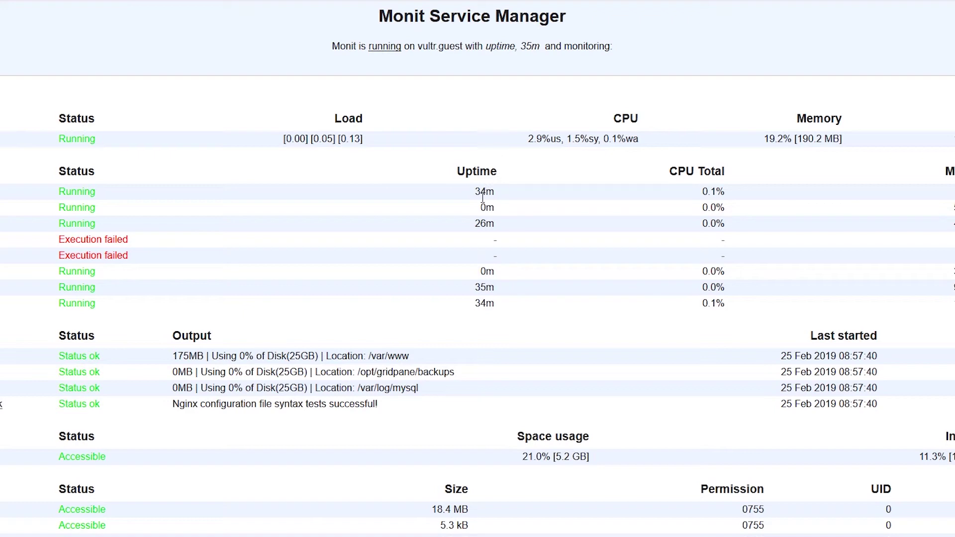
scroll(166, 405, up, 1)
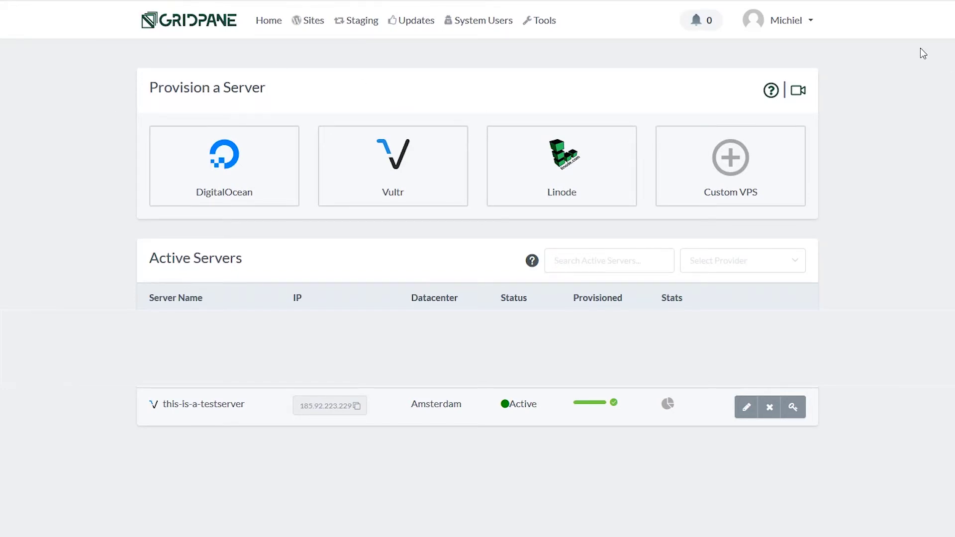
Open the account settings and look over the Profile and Teams pages and the account options.
click(809, 29)
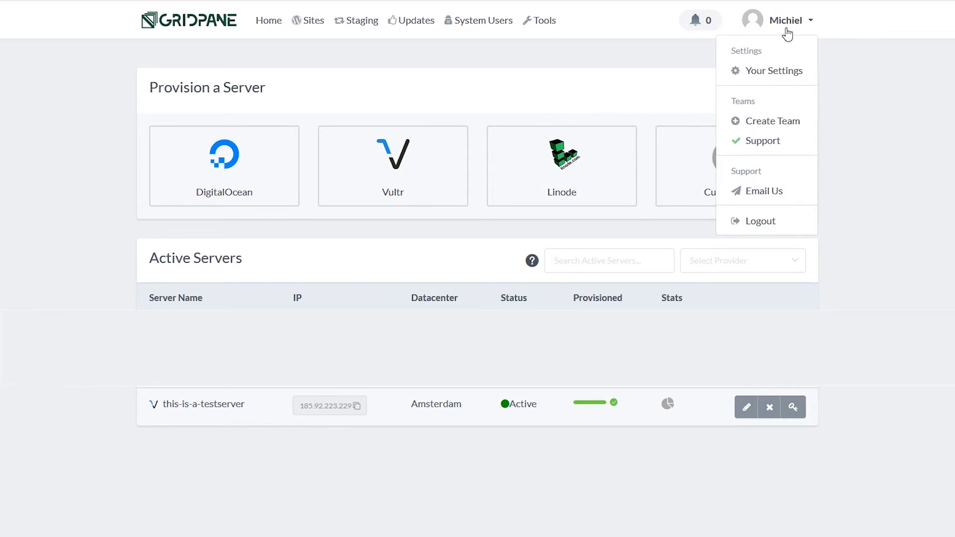
click(763, 80)
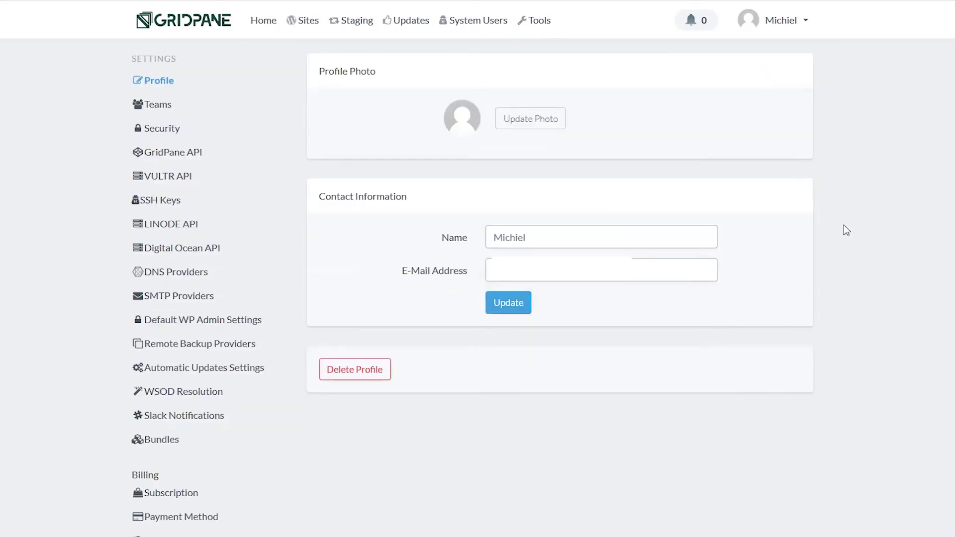
click(159, 104)
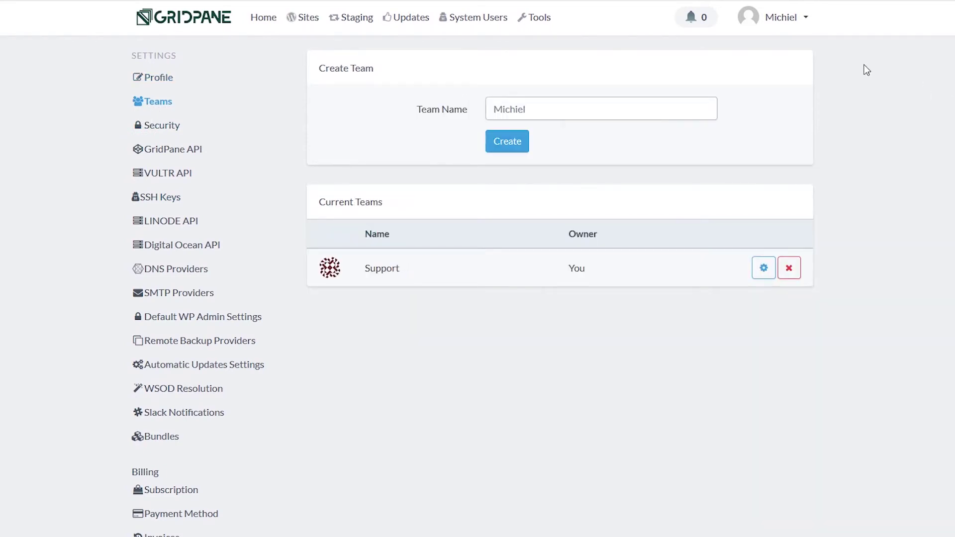
click(809, 20)
click(930, 93)
Look through the Security, GridPane API, DNS Providers and SMTP Providers settings.
click(157, 126)
click(151, 149)
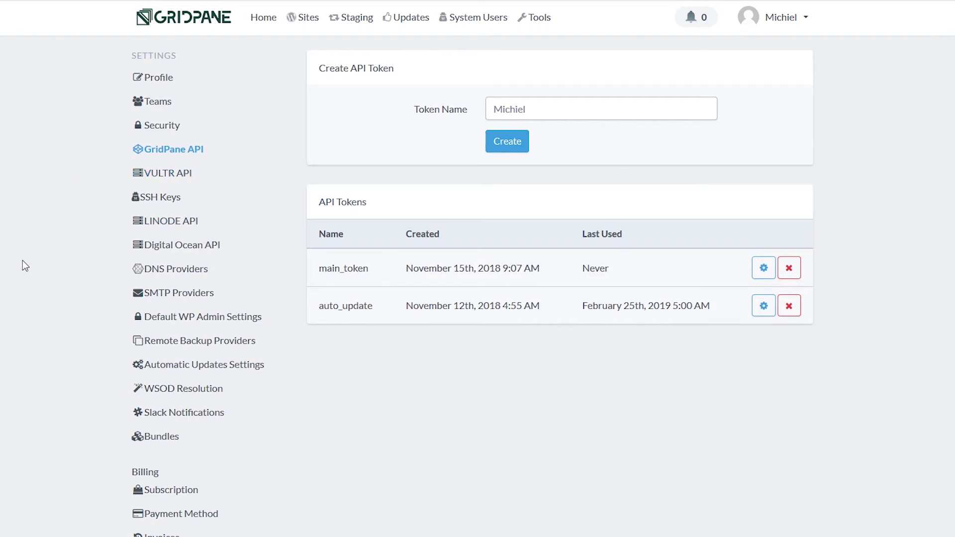
click(159, 269)
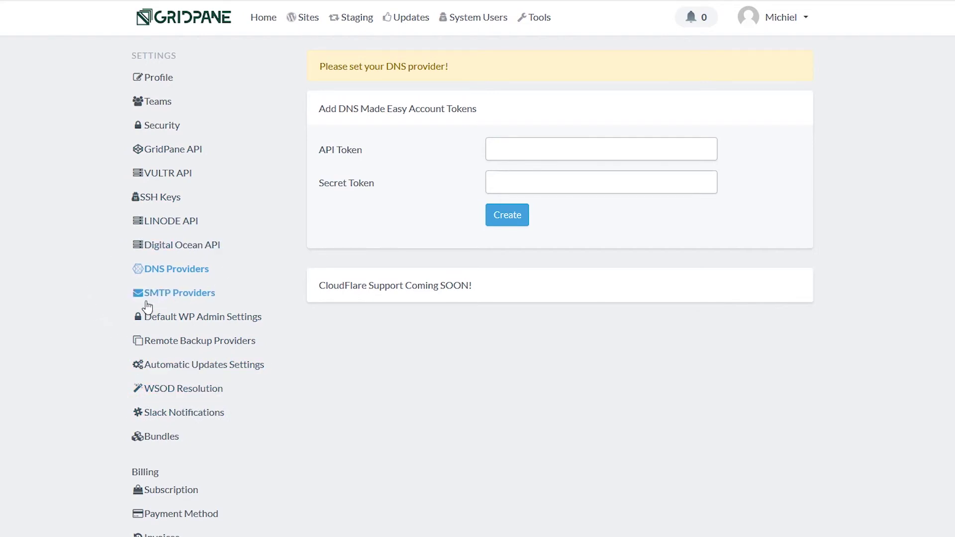
click(169, 299)
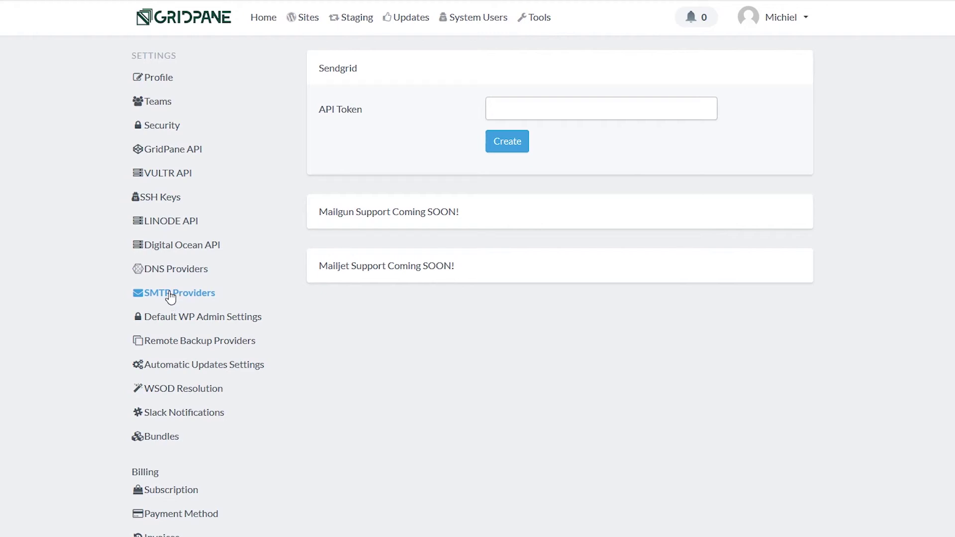
Look over the Default WP Admin Settings and the account fields for the Remote Backup Providers.
click(189, 322)
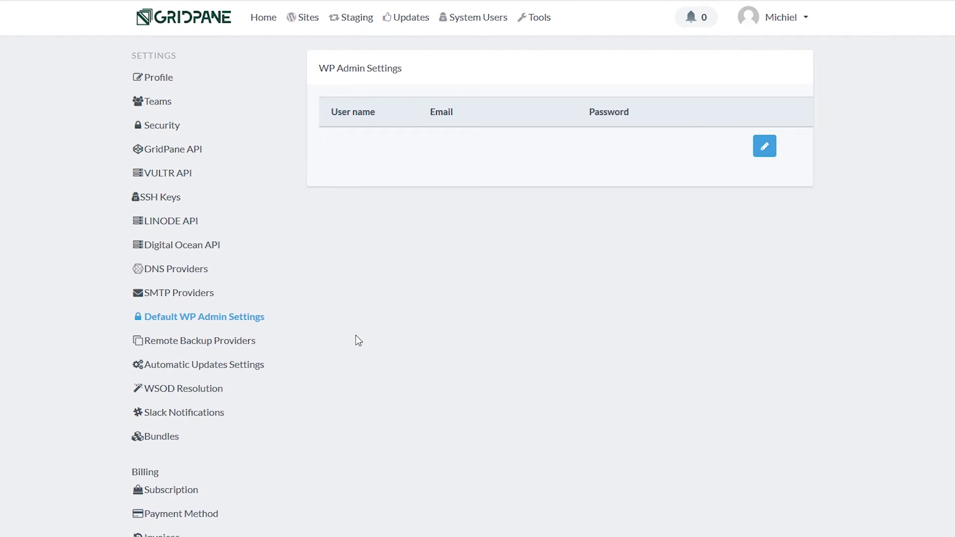
click(204, 341)
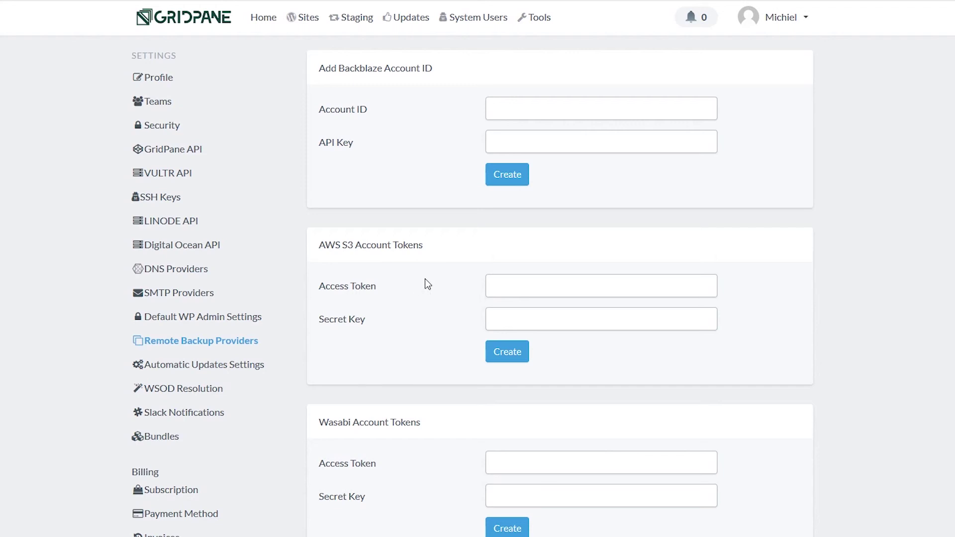
scroll(423, 294, down, 1)
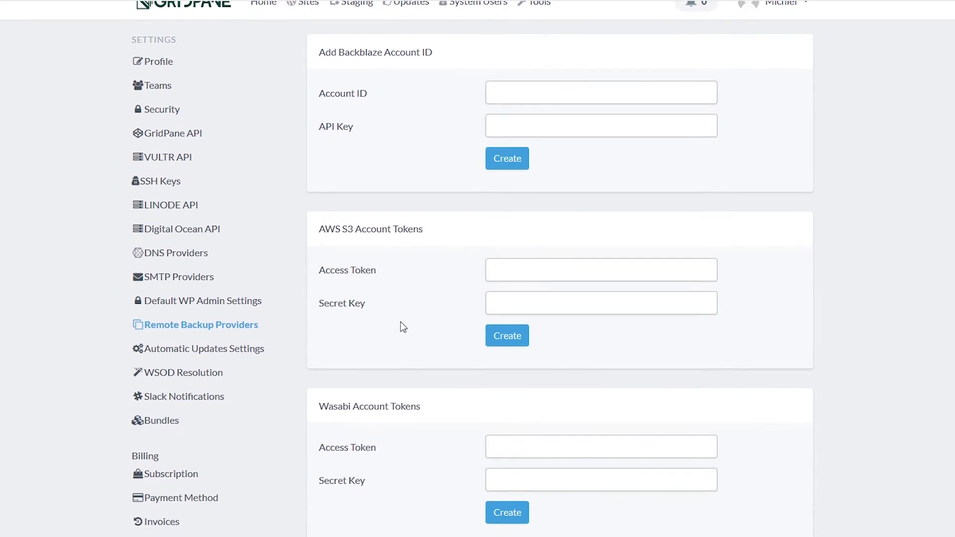
View the comparison_threshold editor in the Automatic Updates Settings and close it without editing the value.
click(228, 352)
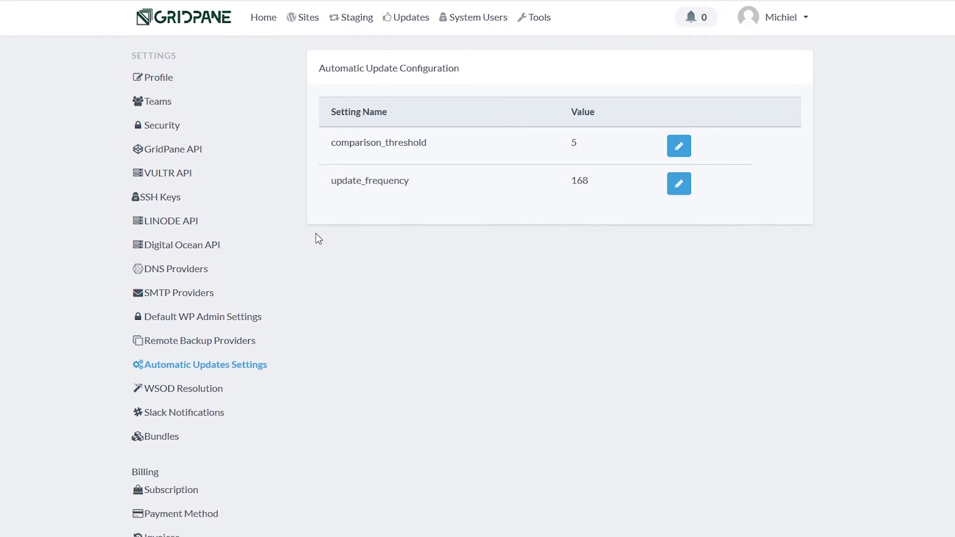
click(679, 145)
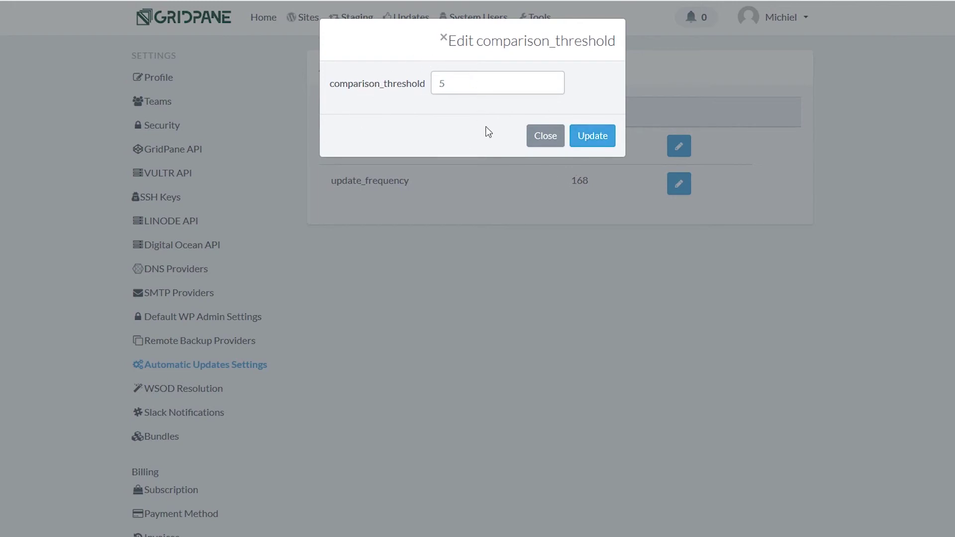
click(539, 143)
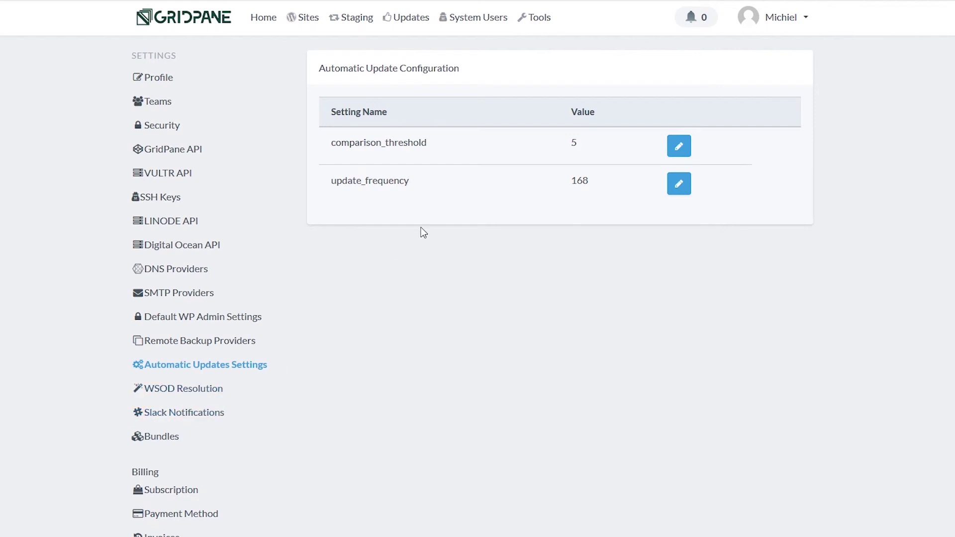
Look over the WSOD Resolution and Slack Notifications settings and the themes and plugins of the default-install bundle.
click(172, 396)
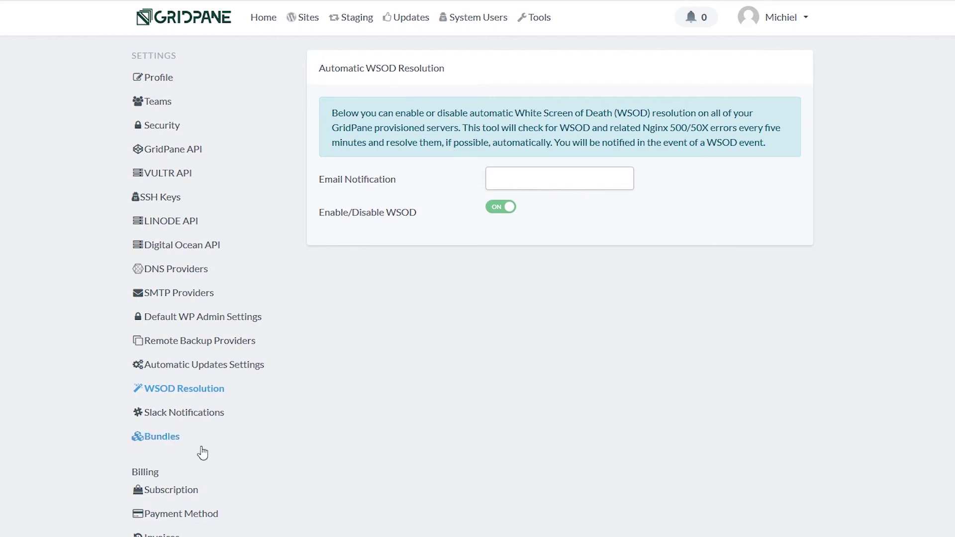
click(203, 414)
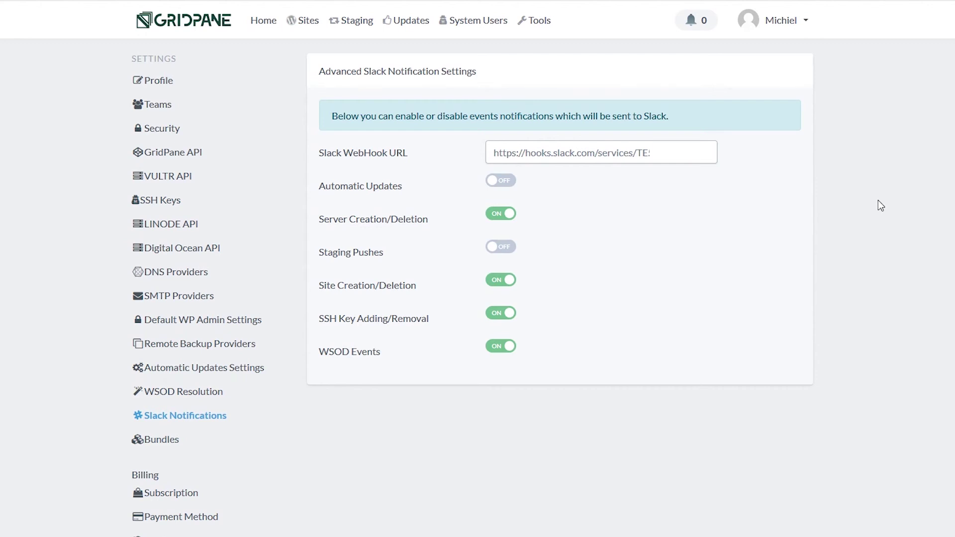
click(145, 440)
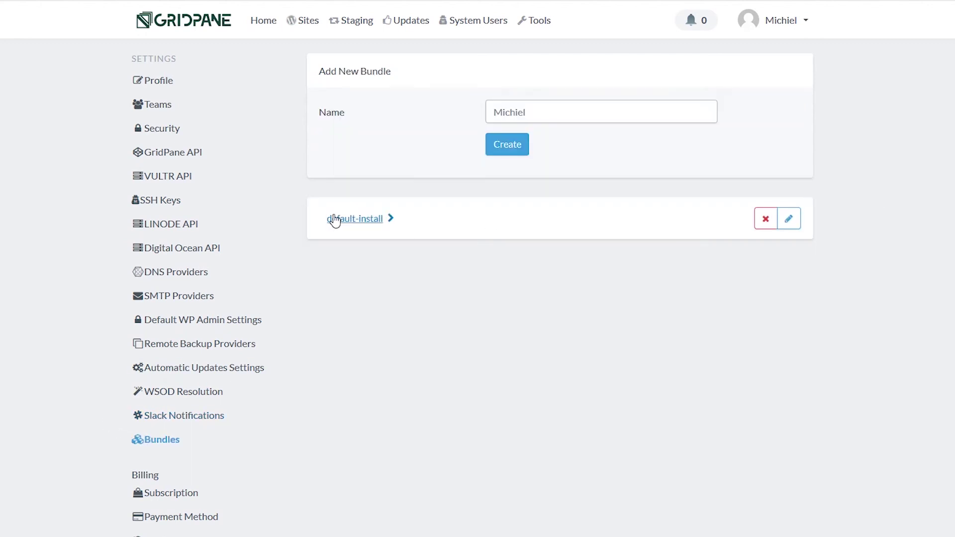
click(367, 220)
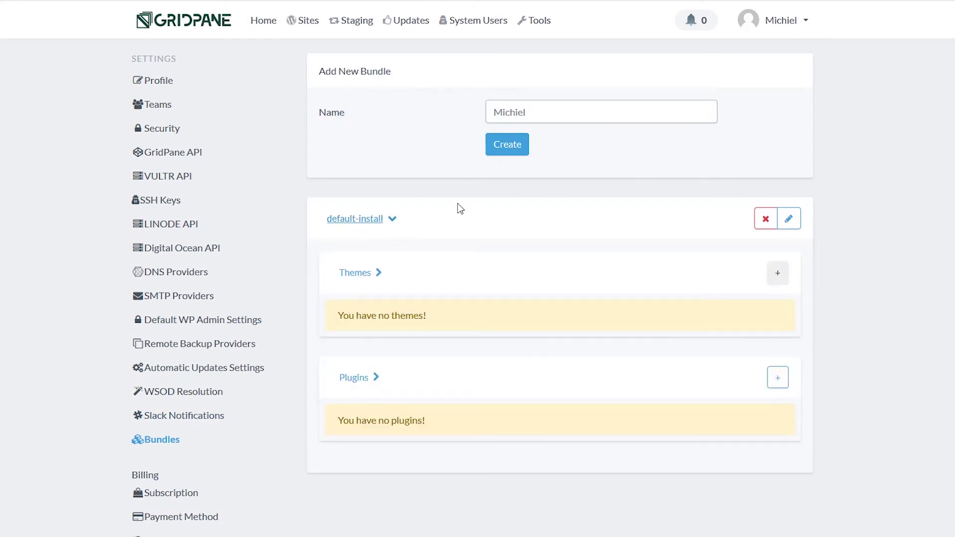
scroll(408, 259, down, 1)
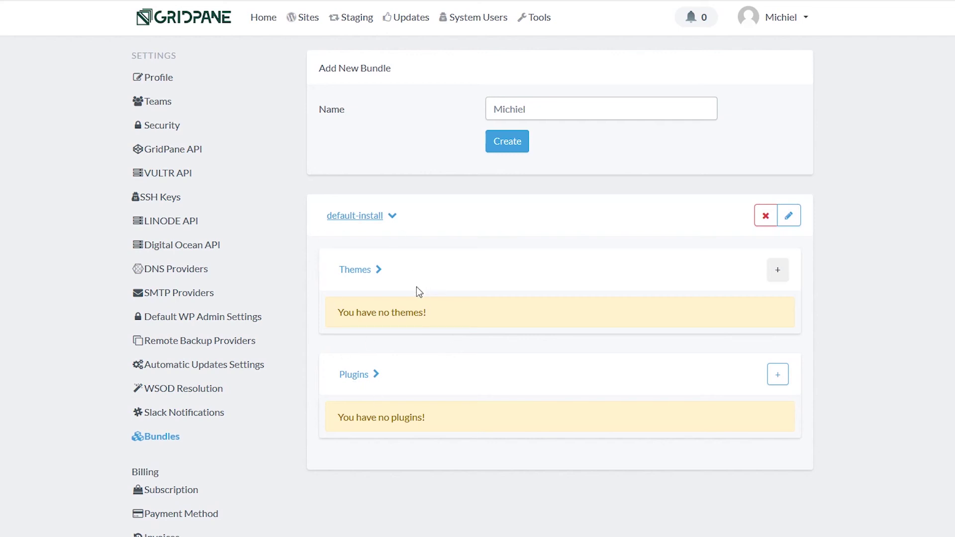
Return to the Sites page and check which bundles the Add New Site form offers, leaving none selected.
click(295, 16)
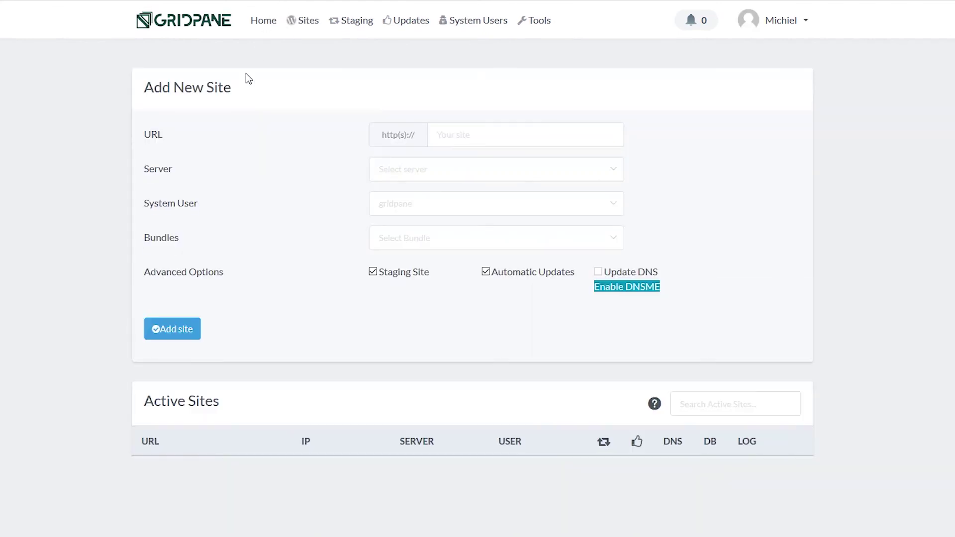
click(454, 138)
click(420, 241)
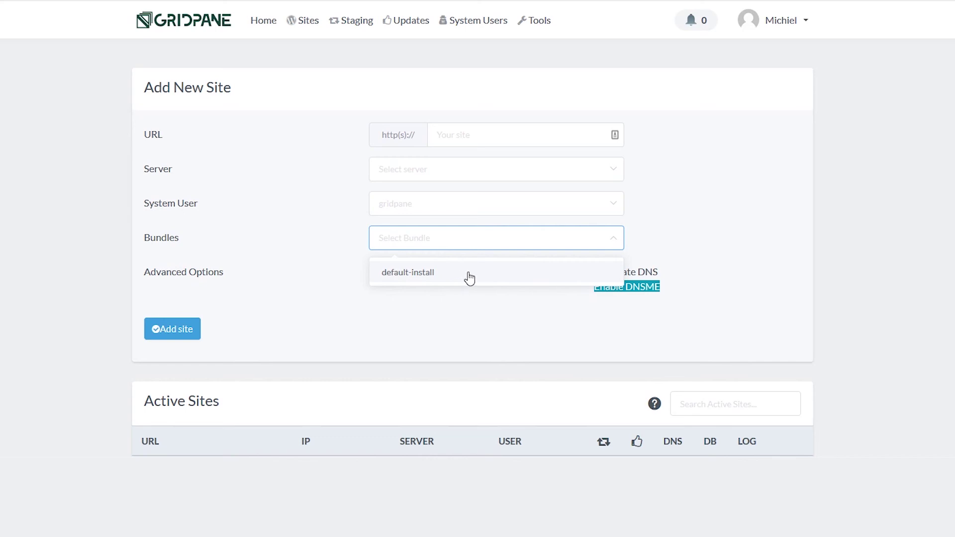
click(14, 213)
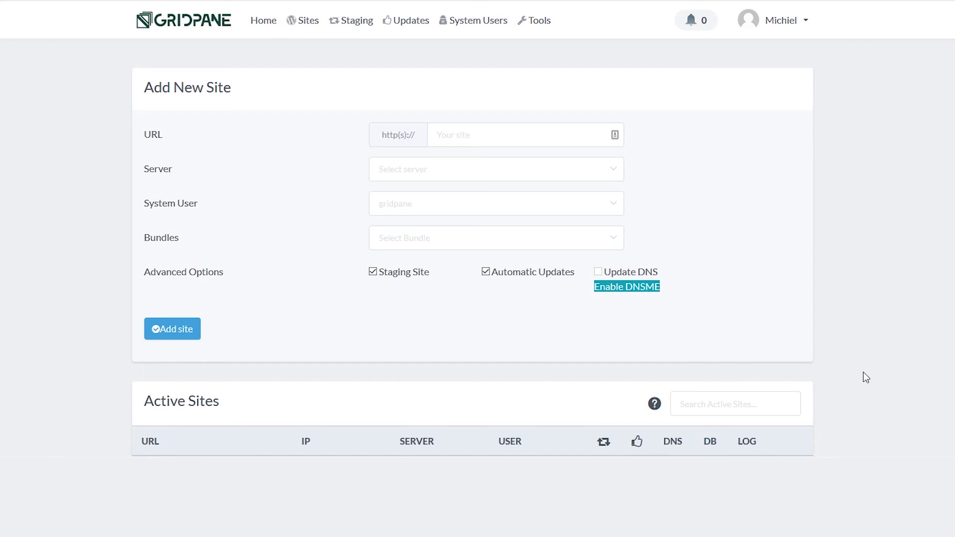
scroll(803, 363, down, 2)
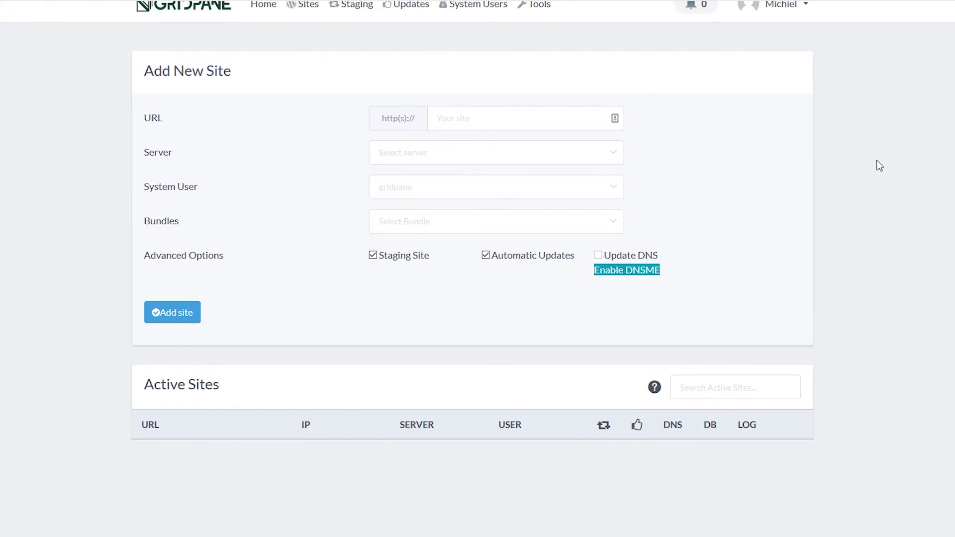
scroll(879, 166, up, 1)
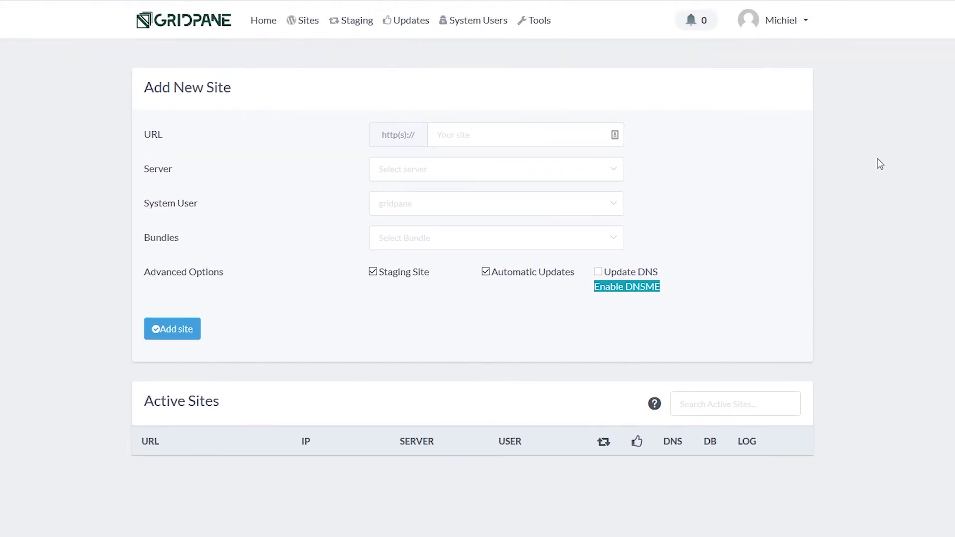